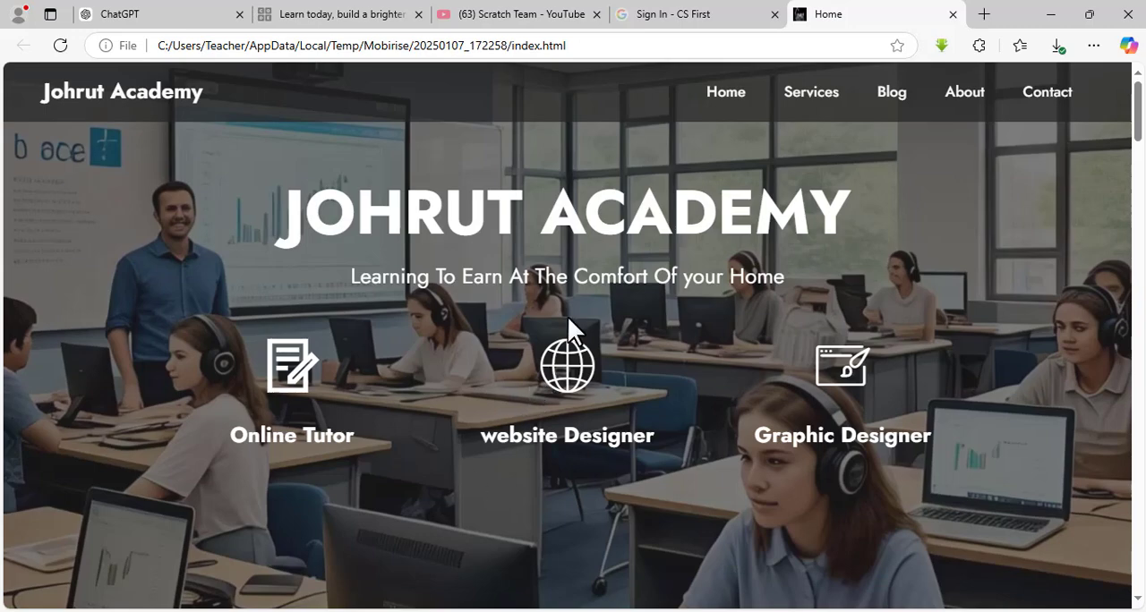
Examine the Johrut Academy home page in the browser, from the hero banner through every section down to the footer.
{"action": "scroll", "coordinate": [567, 316], "scroll_direction": "down", "scroll_amount": 2}
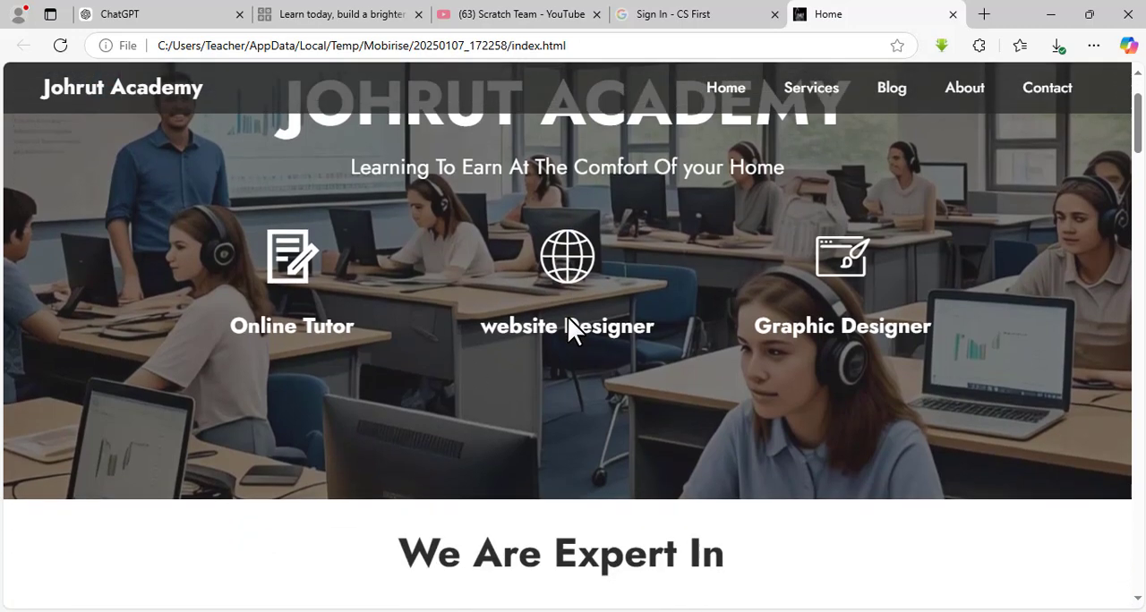
{"action": "scroll", "coordinate": [567, 317], "scroll_direction": "down", "scroll_amount": 1}
{"action": "scroll", "coordinate": [567, 317], "scroll_direction": "up", "scroll_amount": 3}
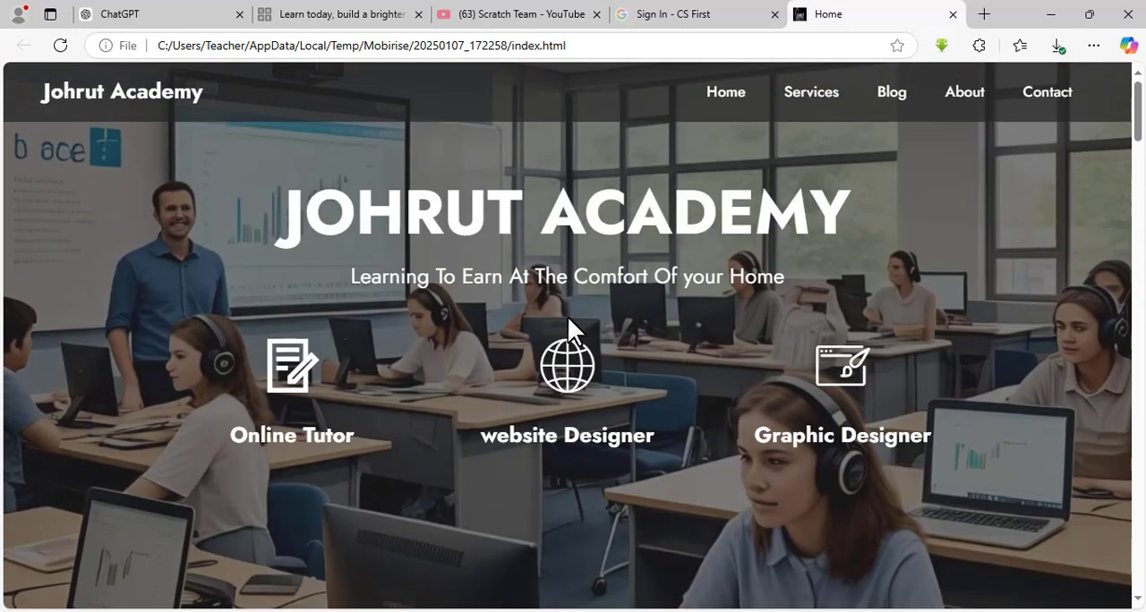
{"action": "scroll", "coordinate": [568, 316], "scroll_direction": "down", "scroll_amount": 1}
{"action": "scroll", "coordinate": [567, 315], "scroll_direction": "down", "scroll_amount": 1}
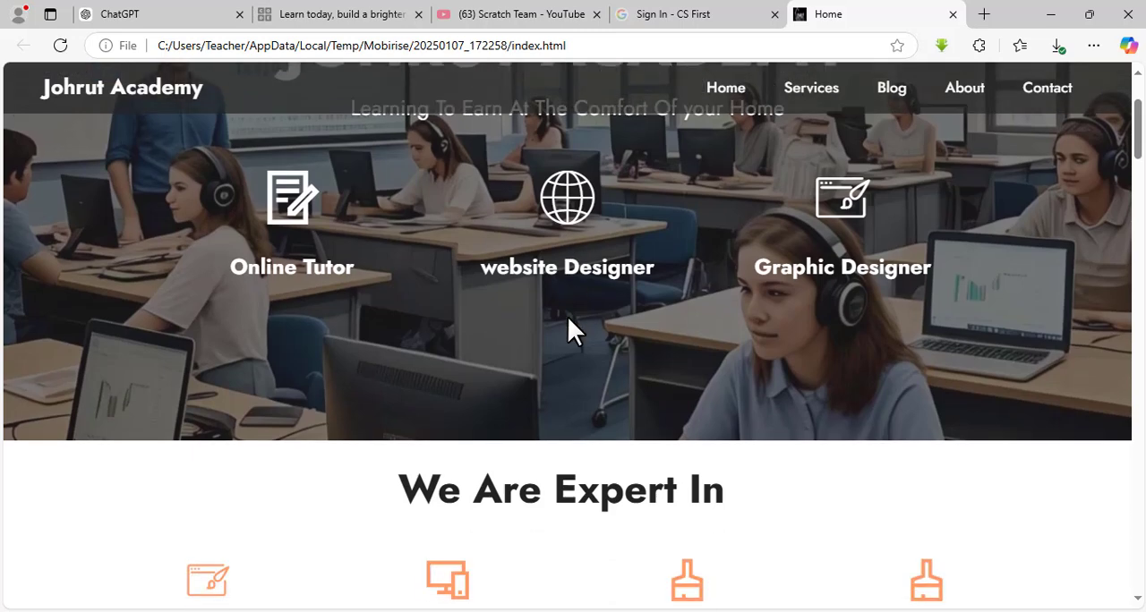
{"action": "scroll", "coordinate": [566, 315], "scroll_direction": "up", "scroll_amount": 2}
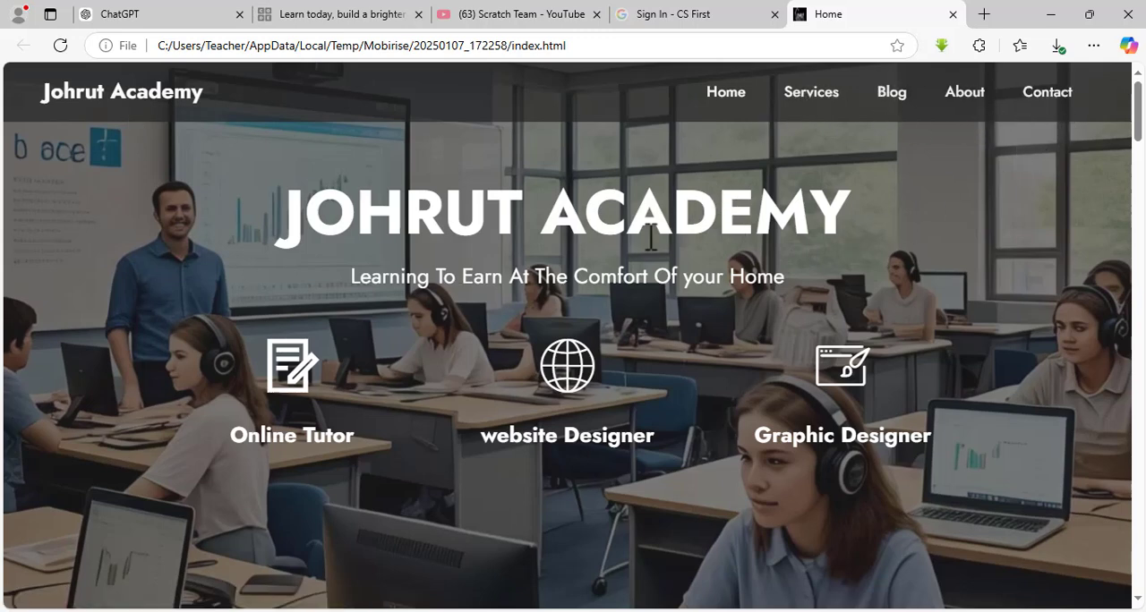
{"action": "scroll", "coordinate": [716, 454], "scroll_direction": "down", "scroll_amount": 5}
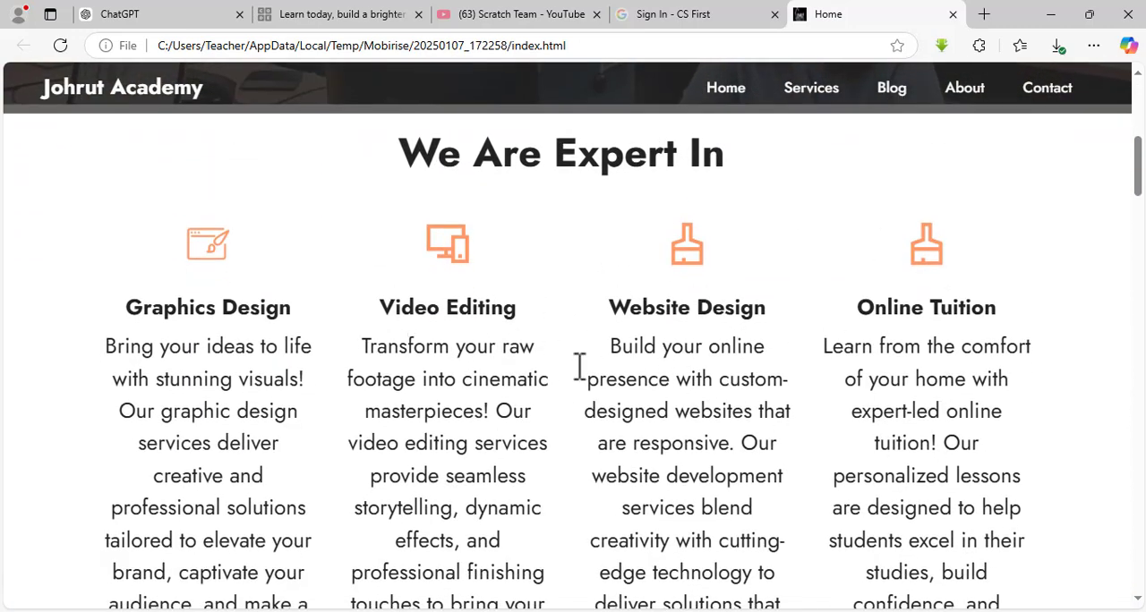
{"action": "scroll", "coordinate": [516, 371], "scroll_direction": "down", "scroll_amount": 10}
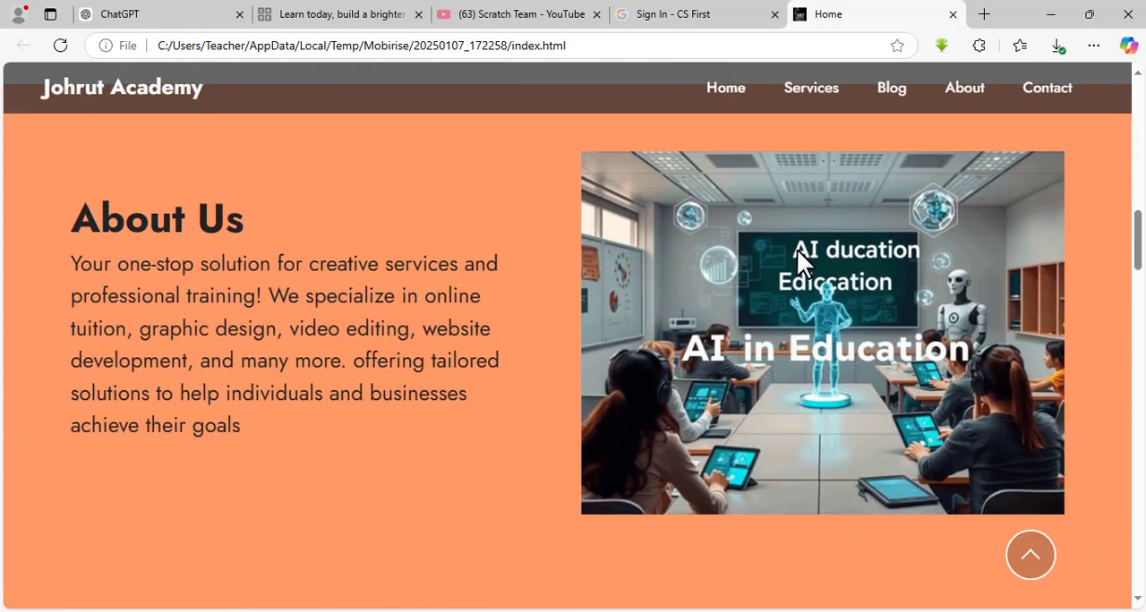
{"action": "scroll", "coordinate": [602, 338], "scroll_direction": "down", "scroll_amount": 7}
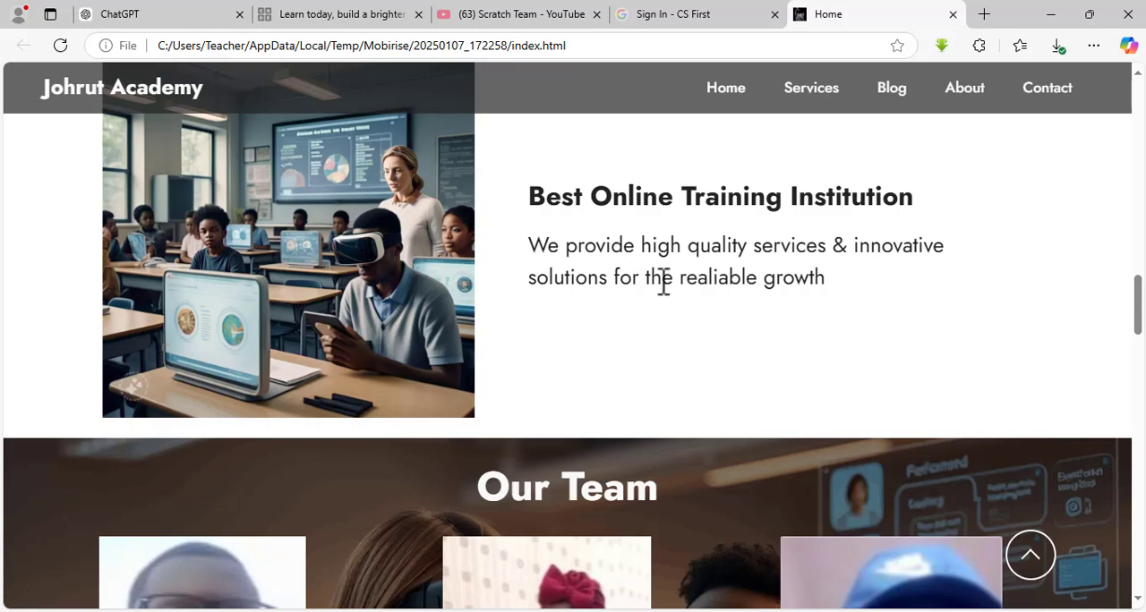
{"action": "scroll", "coordinate": [658, 282], "scroll_direction": "down", "scroll_amount": 5}
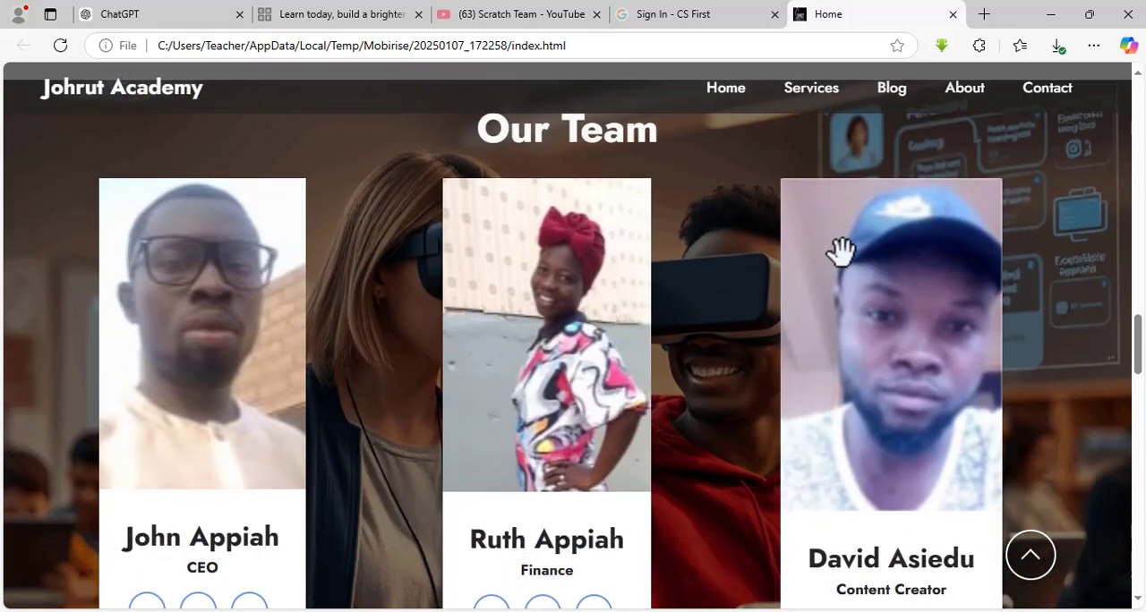
{"action": "scroll", "coordinate": [697, 324], "scroll_direction": "down", "scroll_amount": 6}
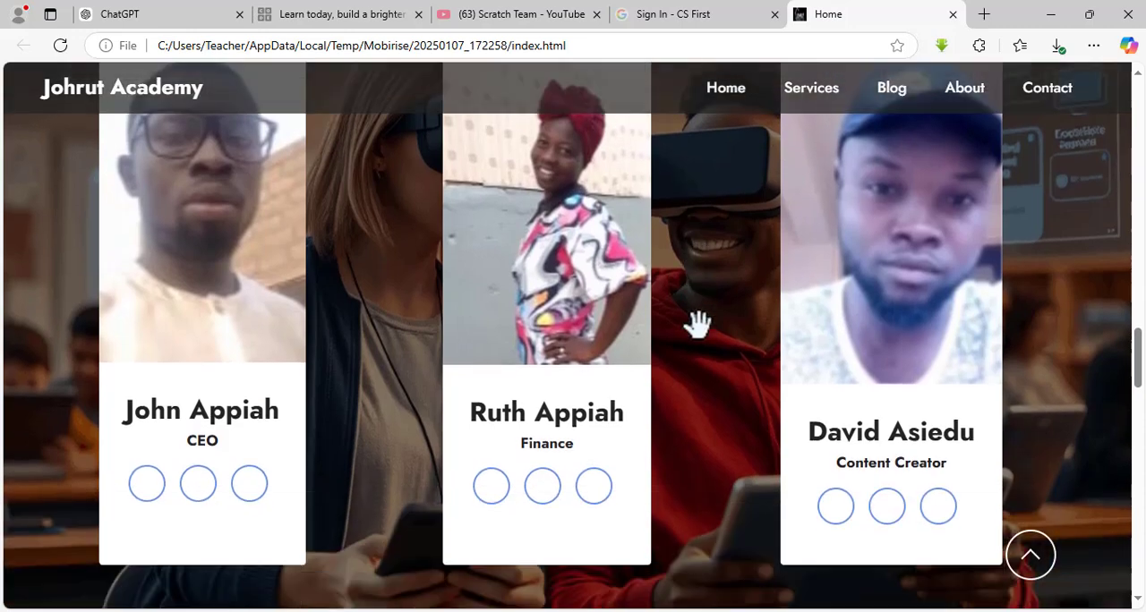
{"action": "scroll", "coordinate": [699, 328], "scroll_direction": "down", "scroll_amount": 2}
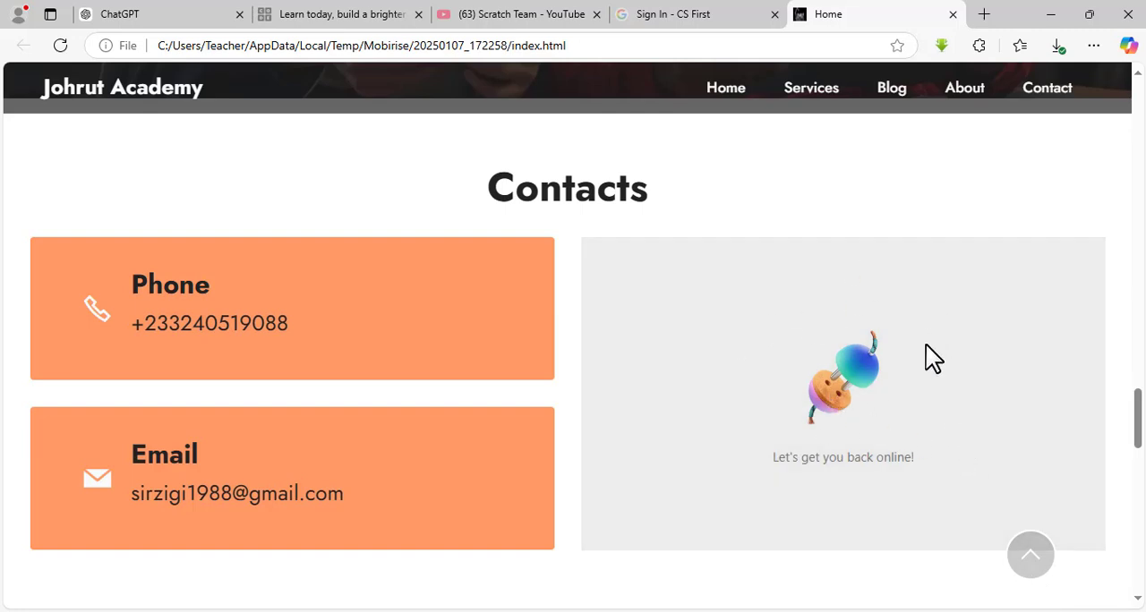
{"action": "scroll", "coordinate": [841, 416], "scroll_direction": "down", "scroll_amount": 4}
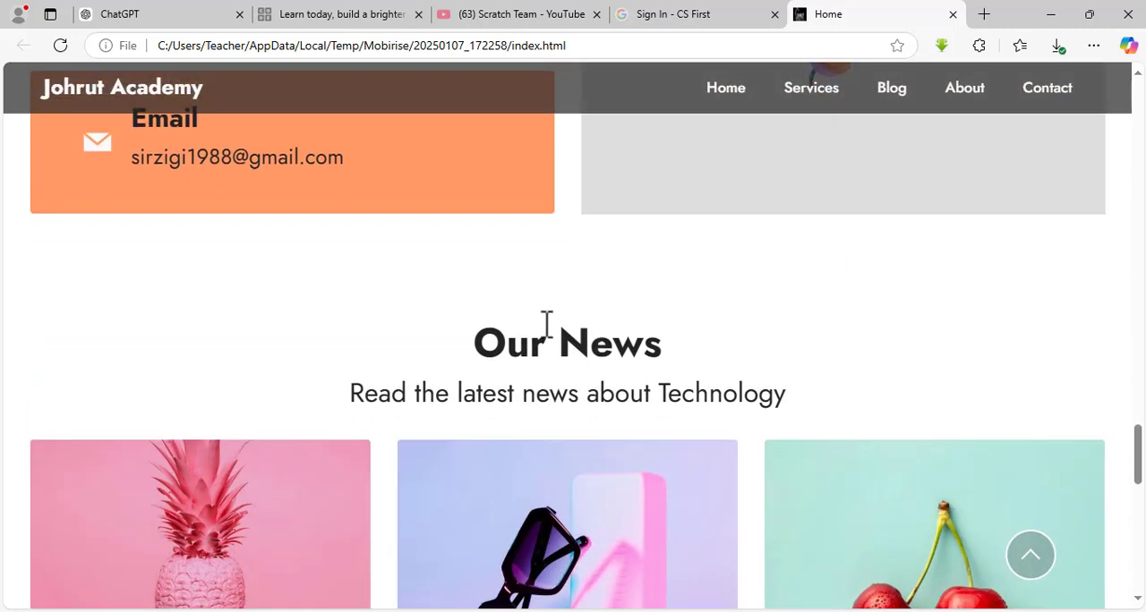
{"action": "scroll", "coordinate": [573, 453], "scroll_direction": "down", "scroll_amount": 2}
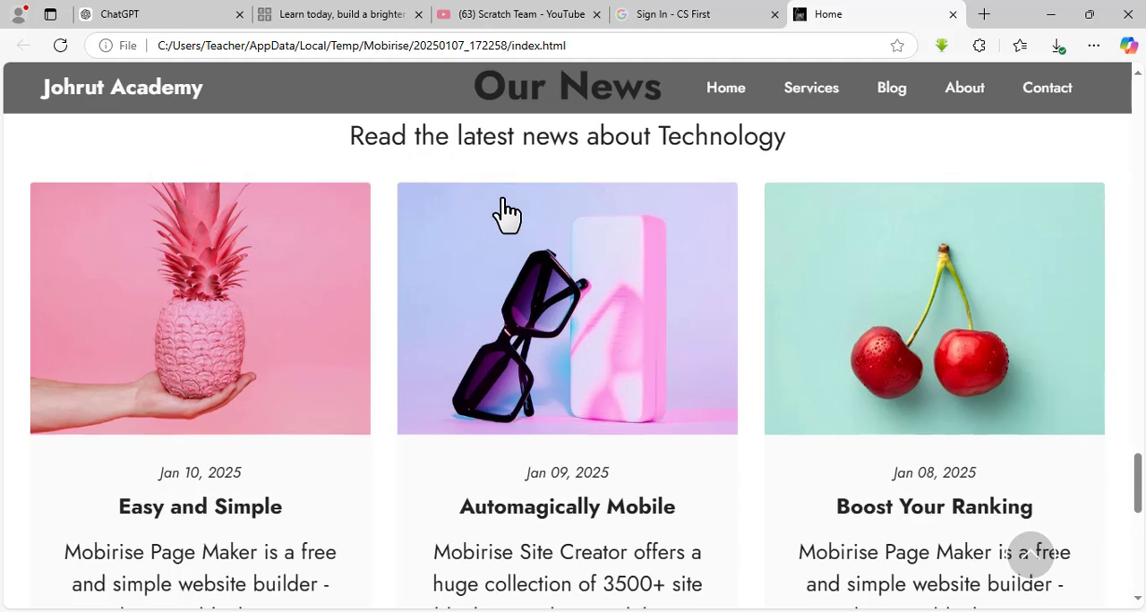
{"action": "scroll", "coordinate": [504, 220], "scroll_direction": "down", "scroll_amount": 7}
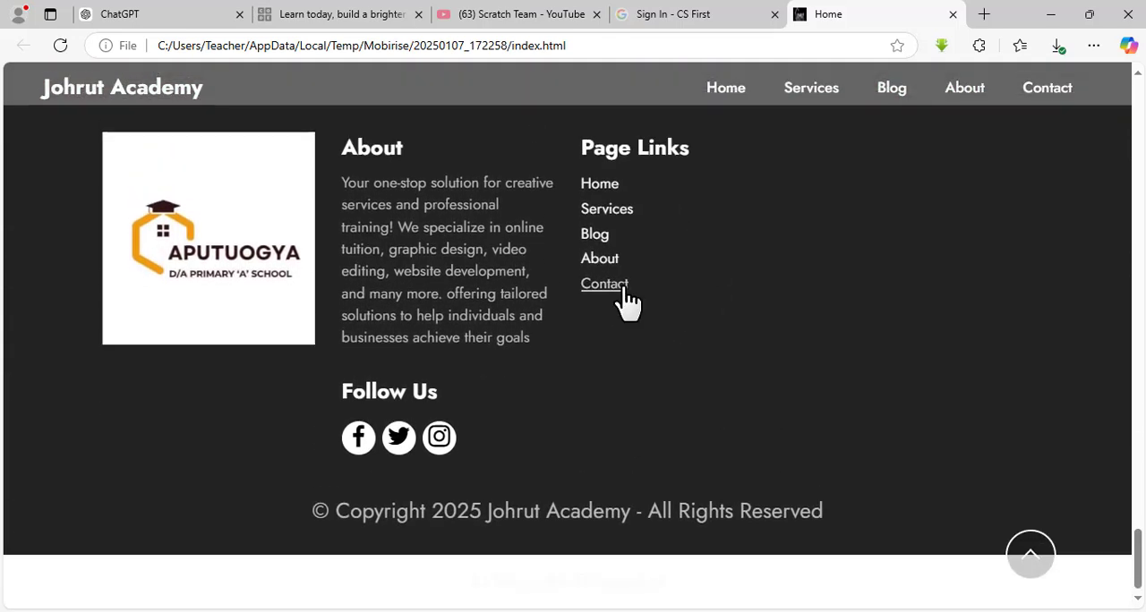
Follow the site's Services, Blog, About and Contact navigation links to check which section each one opens.
{"action": "scroll", "coordinate": [624, 302], "scroll_direction": "up", "scroll_amount": 1}
{"action": "scroll", "coordinate": [627, 302], "scroll_direction": "up", "scroll_amount": 7}
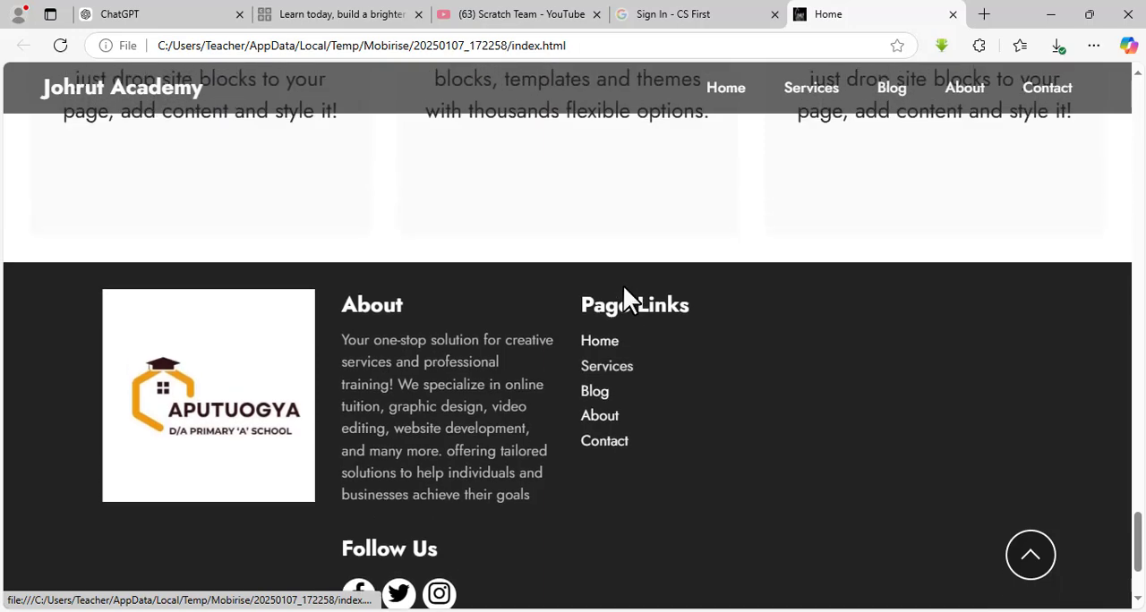
{"action": "scroll", "coordinate": [624, 291], "scroll_direction": "up", "scroll_amount": 10}
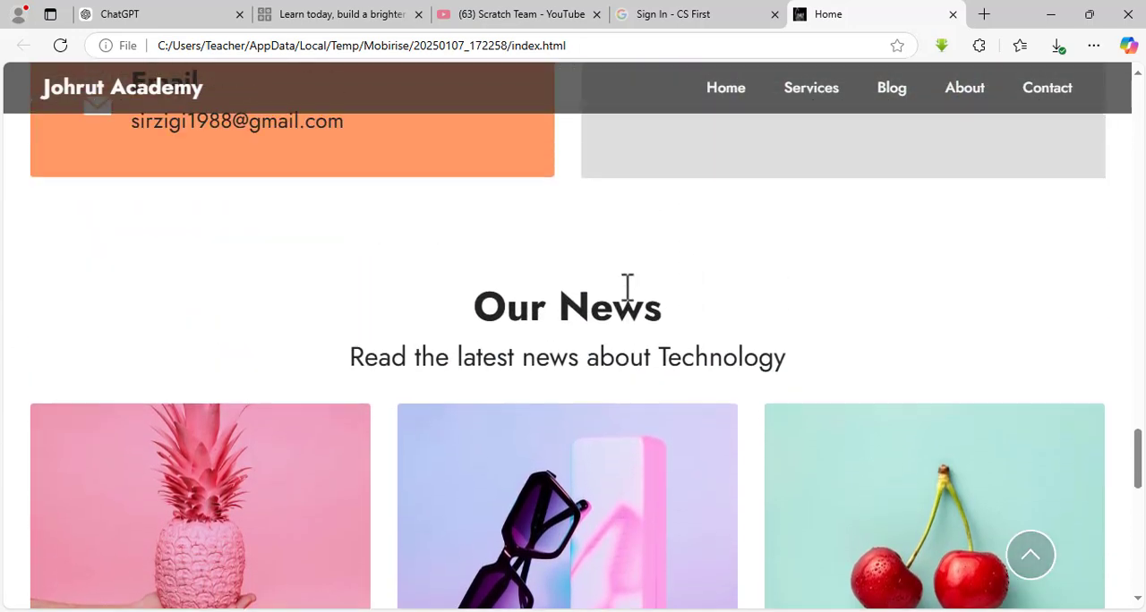
{"action": "scroll", "coordinate": [625, 286], "scroll_direction": "up", "scroll_amount": 7}
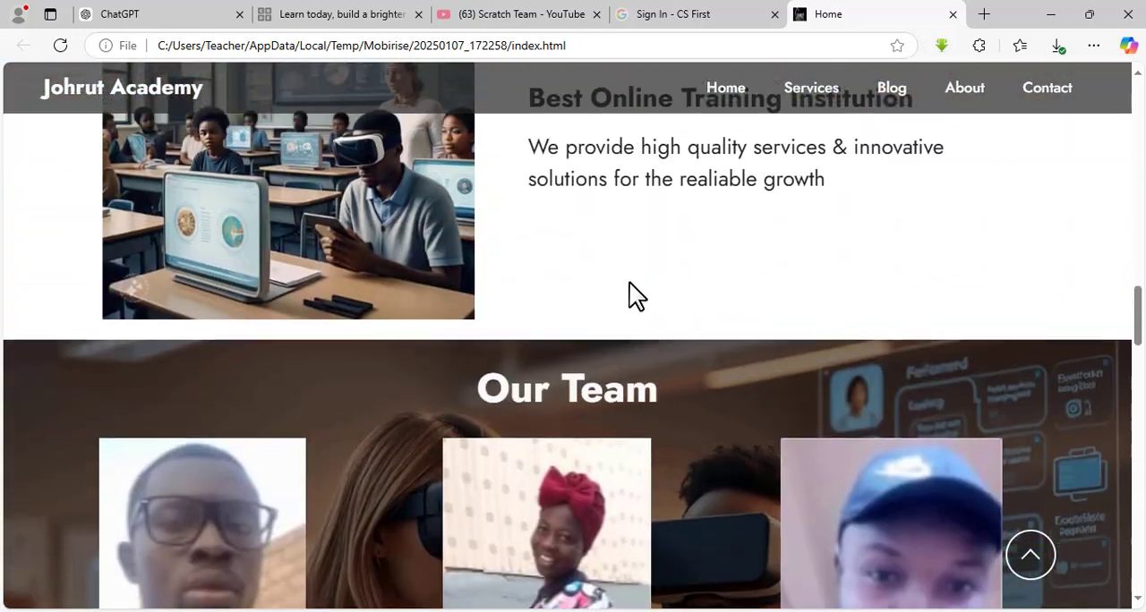
{"action": "left_click", "coordinate": [803, 100]}
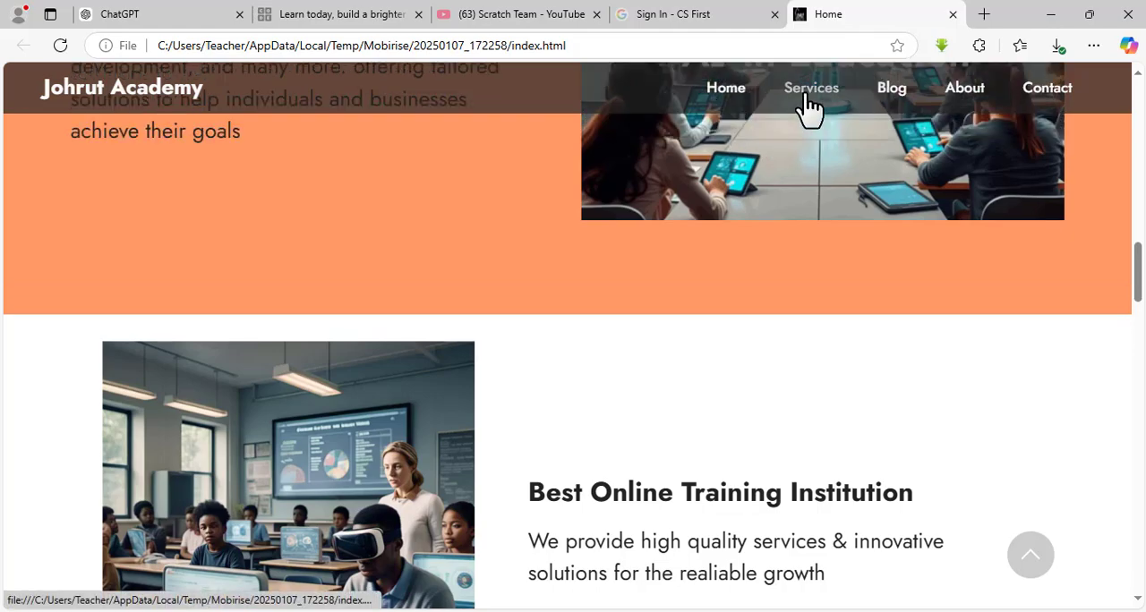
{"action": "left_click", "coordinate": [893, 89]}
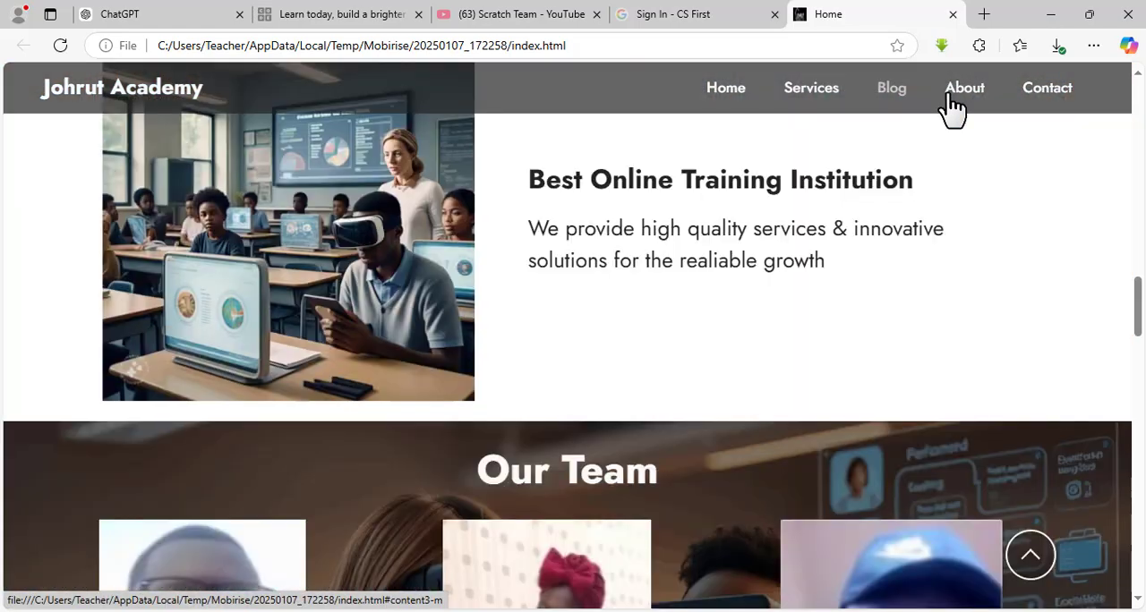
{"action": "left_click", "coordinate": [960, 90]}
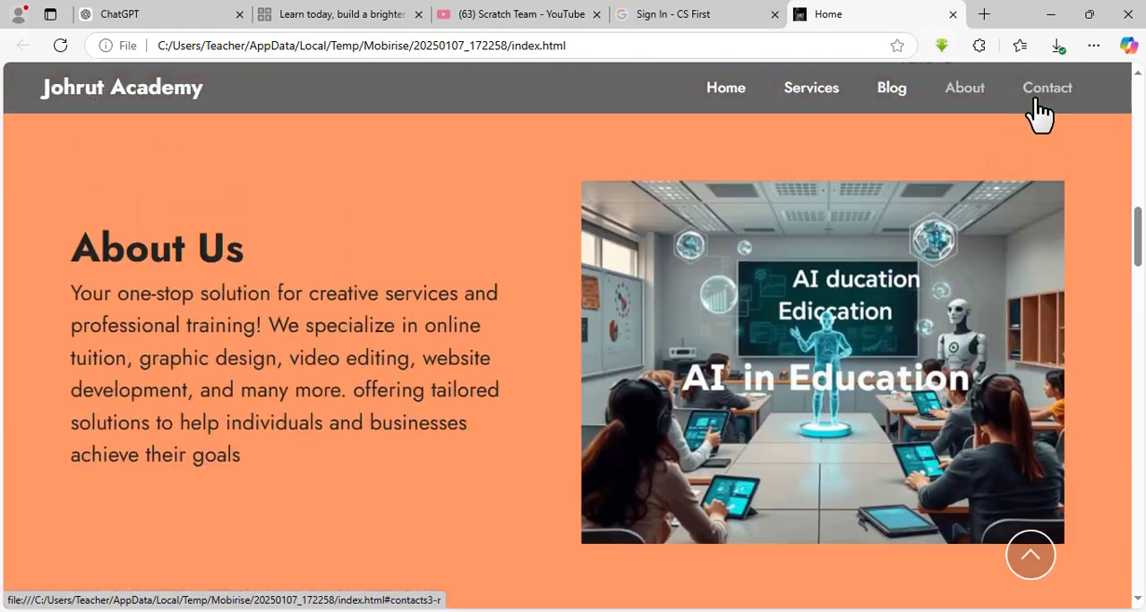
{"action": "left_click", "coordinate": [1040, 100]}
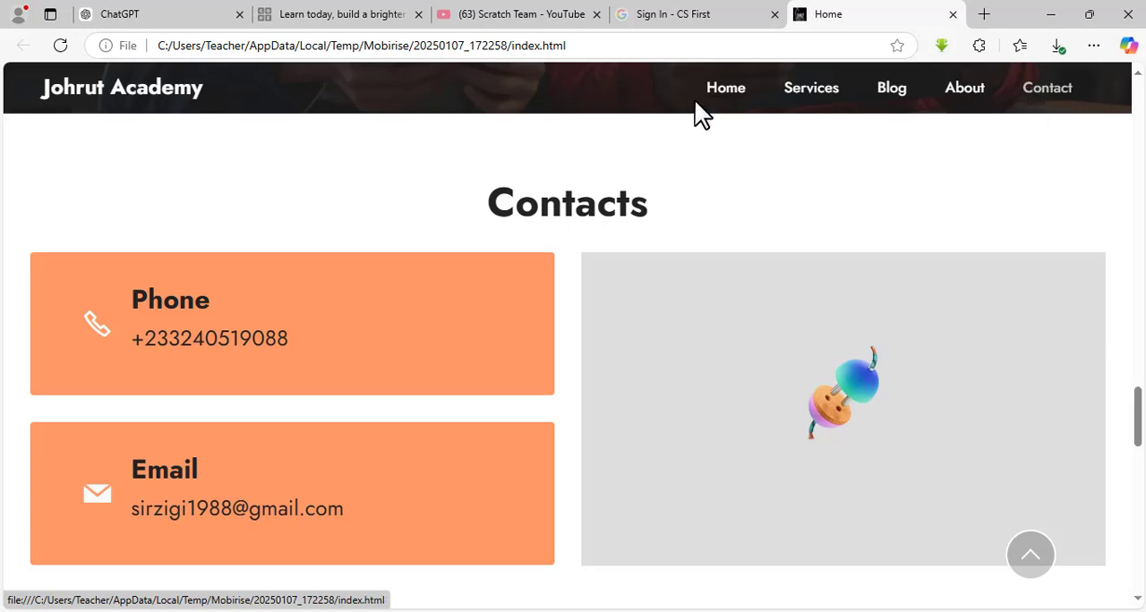
Go through the Services, Blog, About and Contact links a second time, finishing at the Services section.
{"action": "left_click", "coordinate": [829, 105]}
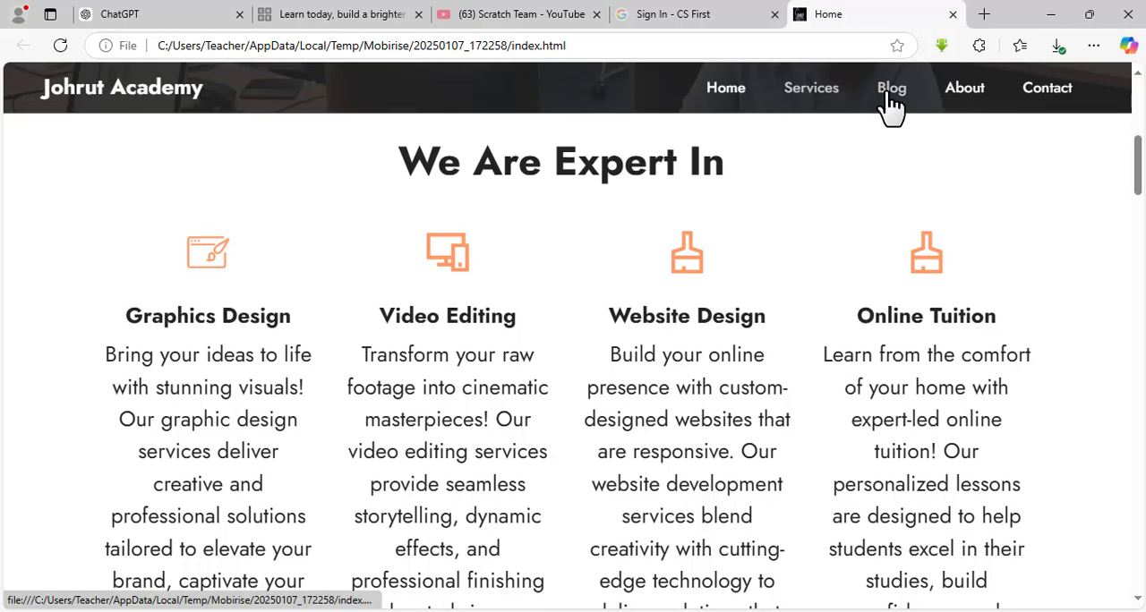
{"action": "left_click", "coordinate": [887, 105]}
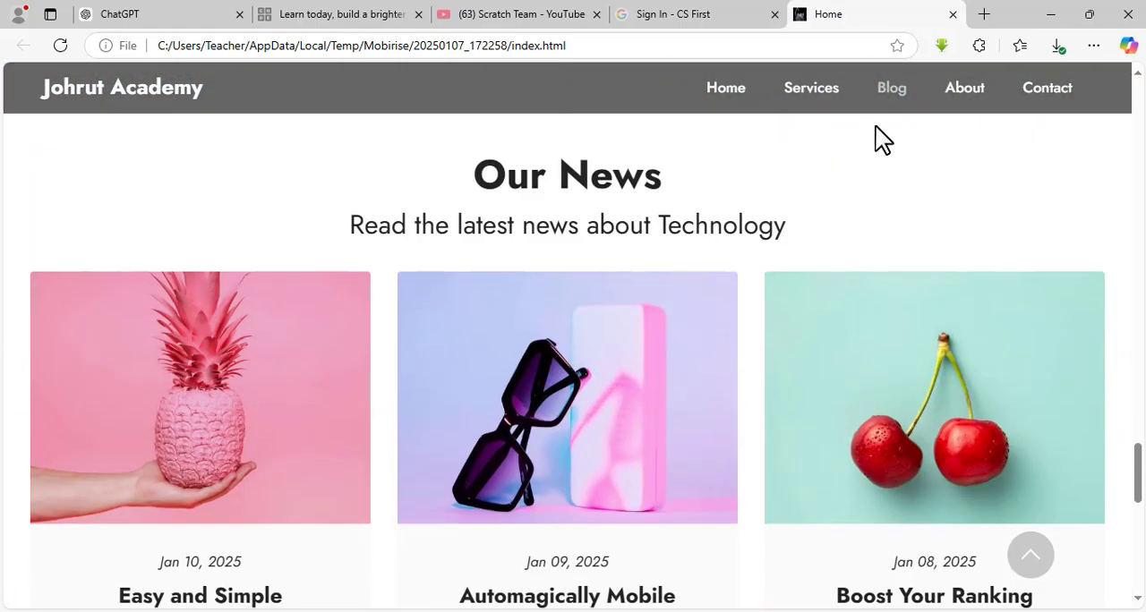
{"action": "left_click", "coordinate": [964, 103]}
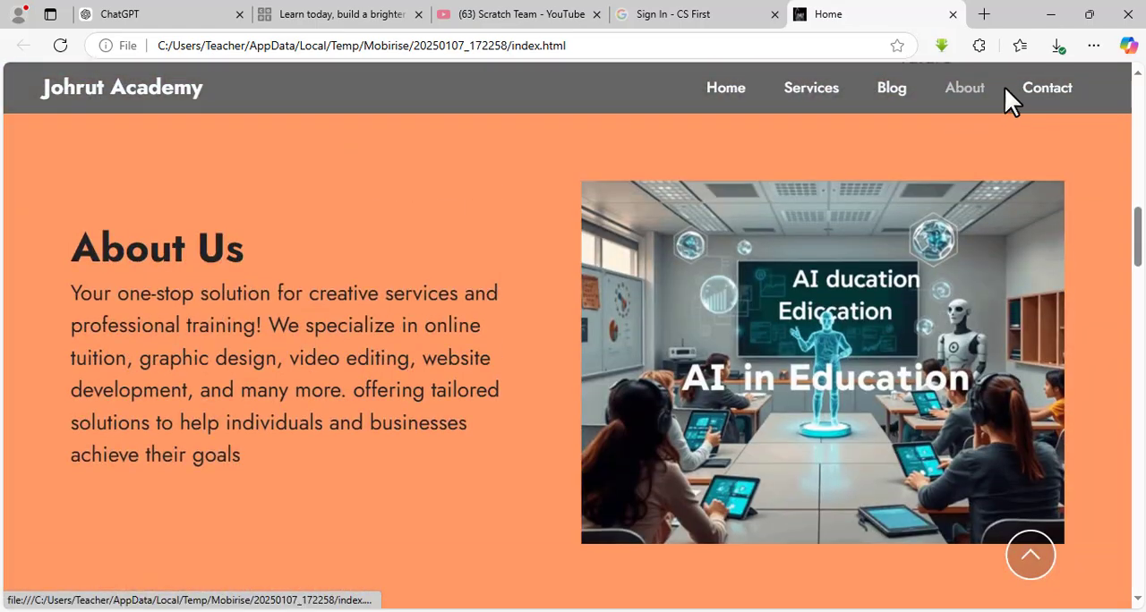
{"action": "left_click", "coordinate": [1047, 101]}
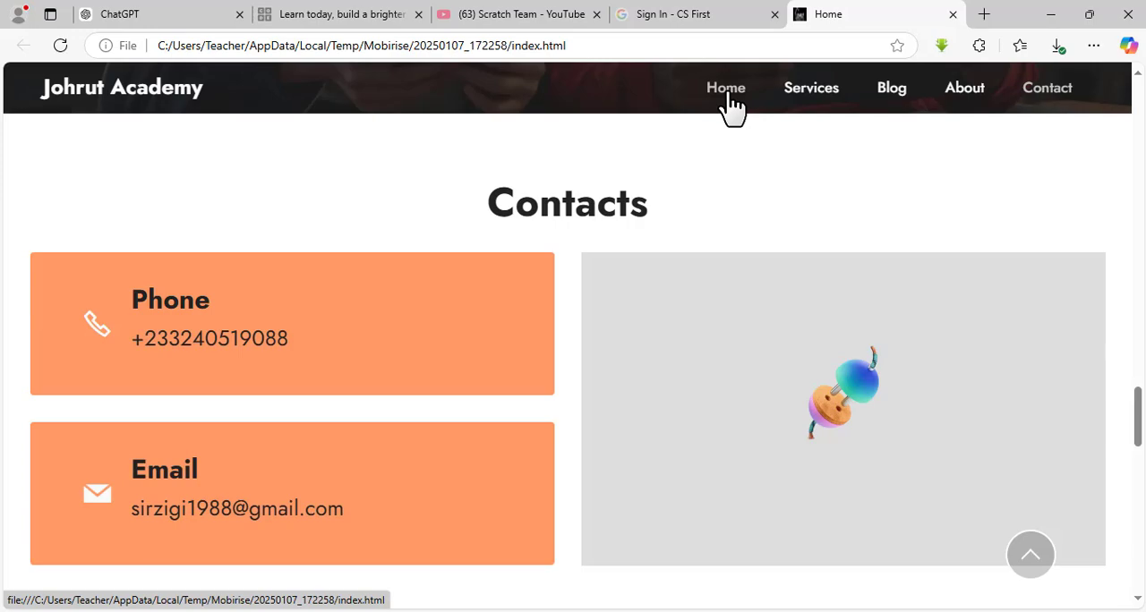
{"action": "left_click", "coordinate": [806, 105]}
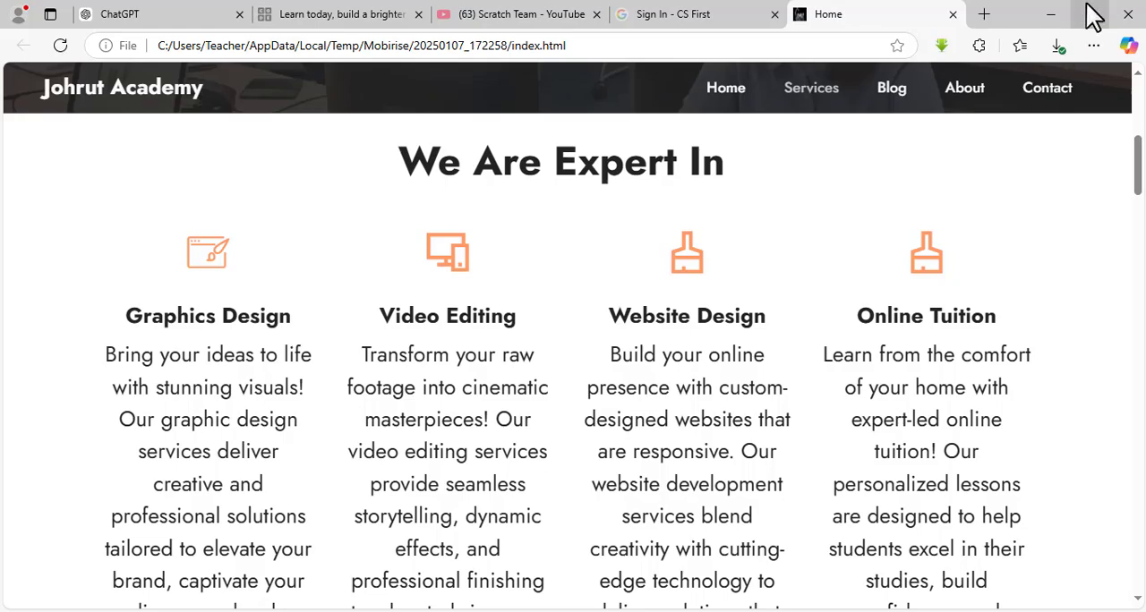
Minimize the browser and launch Mobirise from the desktop.
{"action": "left_click", "coordinate": [1052, 17]}
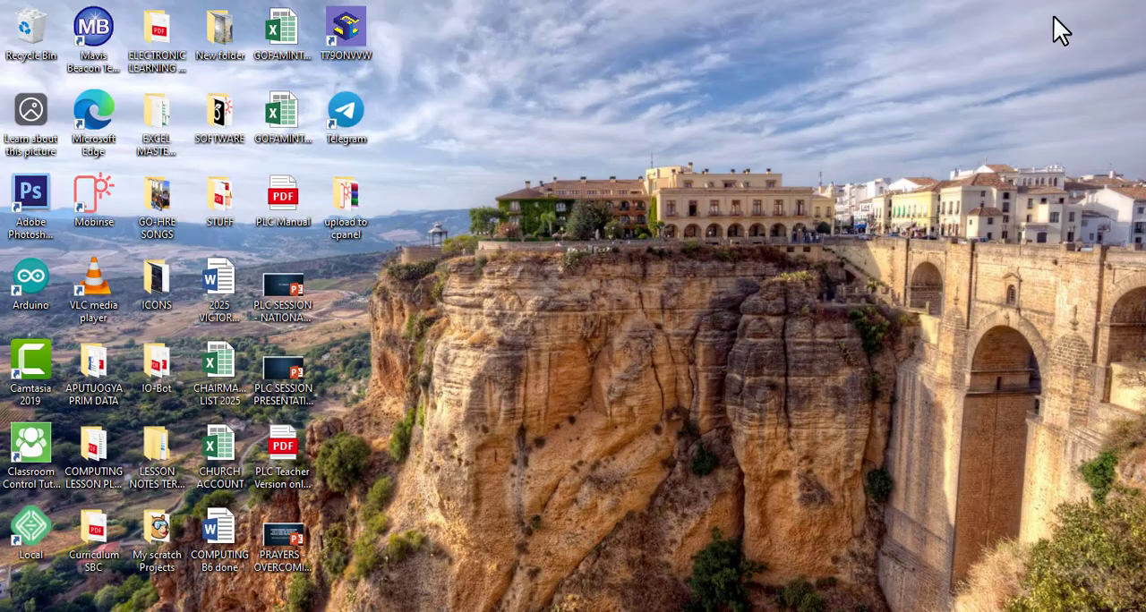
{"action": "double_click", "coordinate": [92, 203]}
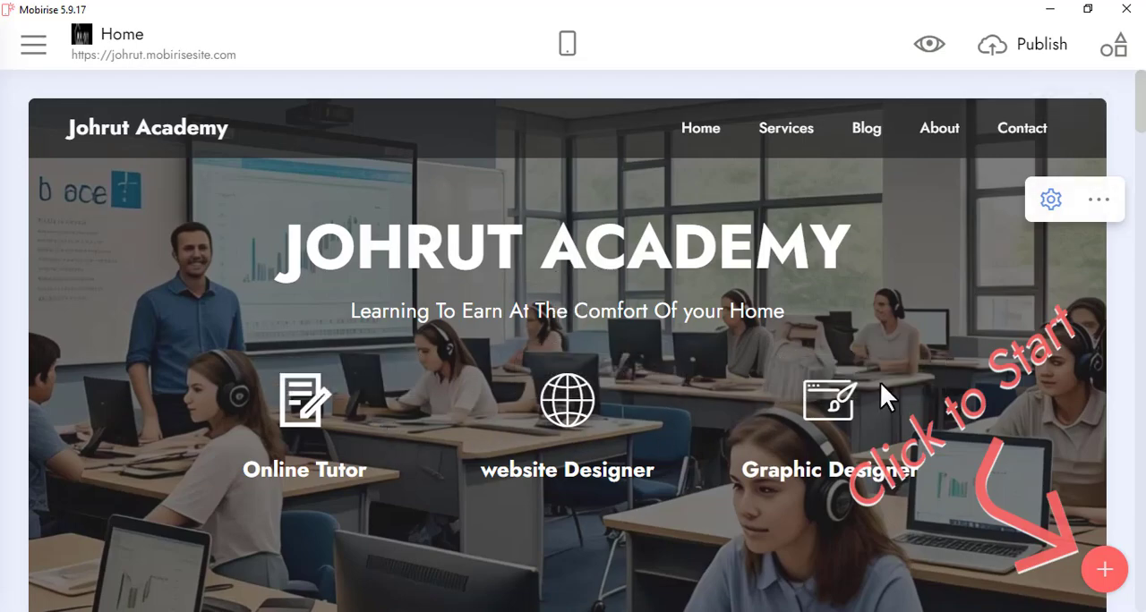
Examine the Home page's blocks in the Mobirise editor, from the hero block down to About Us.
{"action": "scroll", "coordinate": [578, 385], "scroll_direction": "down", "scroll_amount": 7}
{"action": "scroll", "coordinate": [582, 383], "scroll_direction": "up", "scroll_amount": 2}
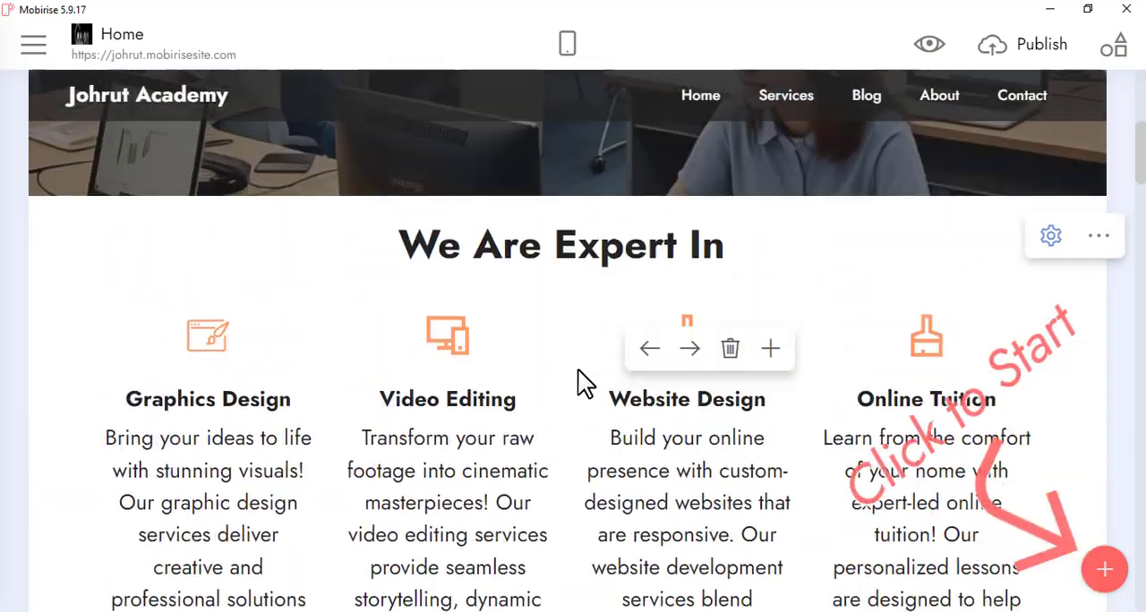
{"action": "scroll", "coordinate": [578, 385], "scroll_direction": "up", "scroll_amount": 5}
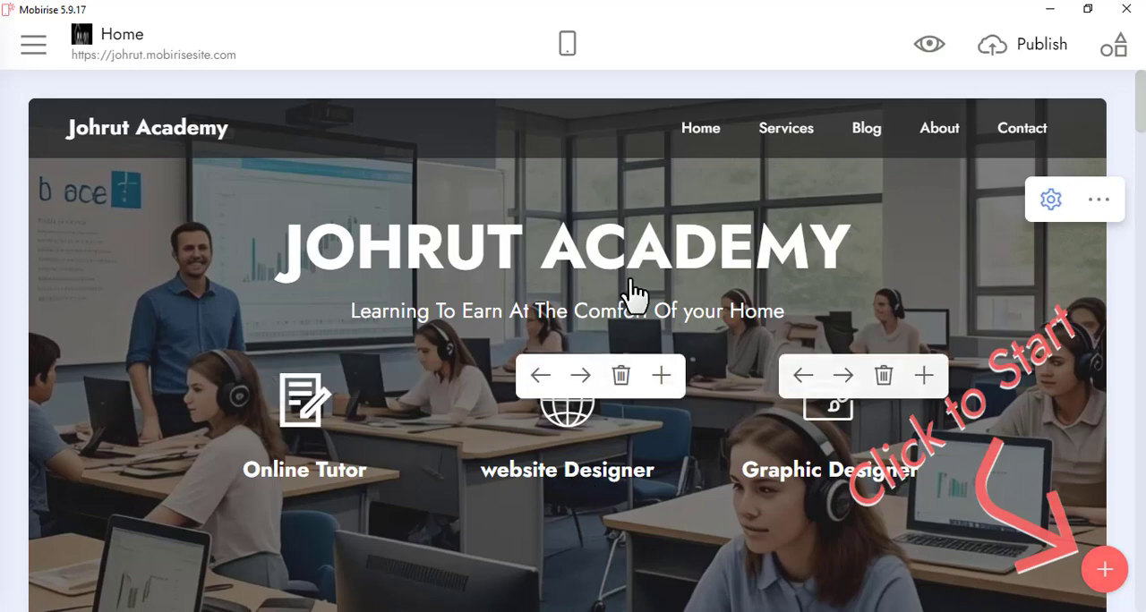
{"action": "scroll", "coordinate": [633, 308], "scroll_direction": "down", "scroll_amount": 4}
{"action": "scroll", "coordinate": [486, 317], "scroll_direction": "down", "scroll_amount": 2}
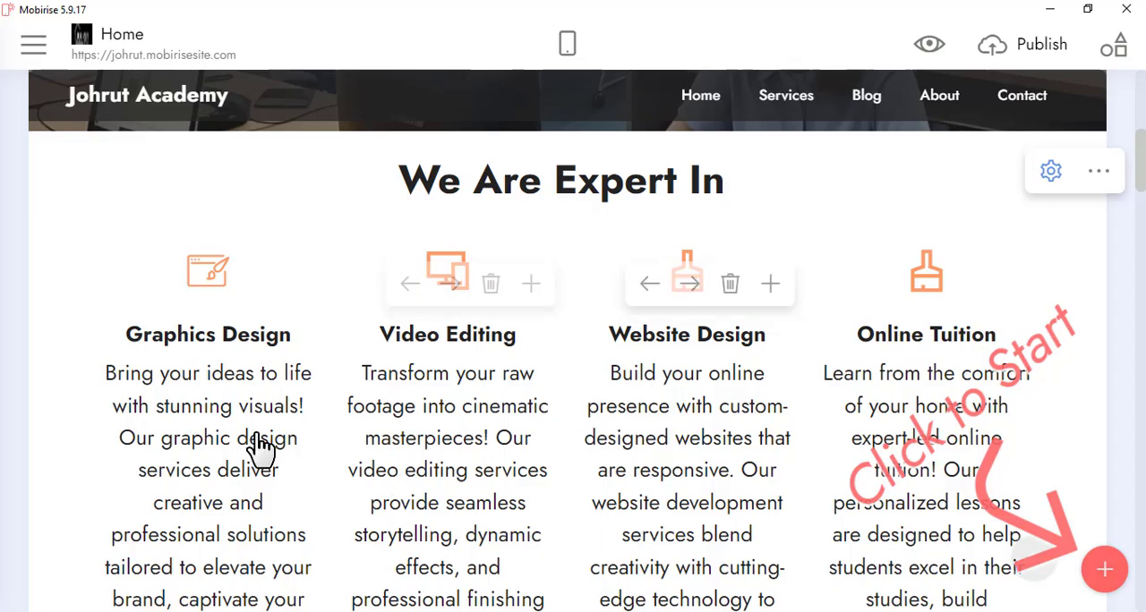
{"action": "scroll", "coordinate": [522, 472], "scroll_direction": "down", "scroll_amount": 1}
{"action": "scroll", "coordinate": [522, 472], "scroll_direction": "down", "scroll_amount": 8}
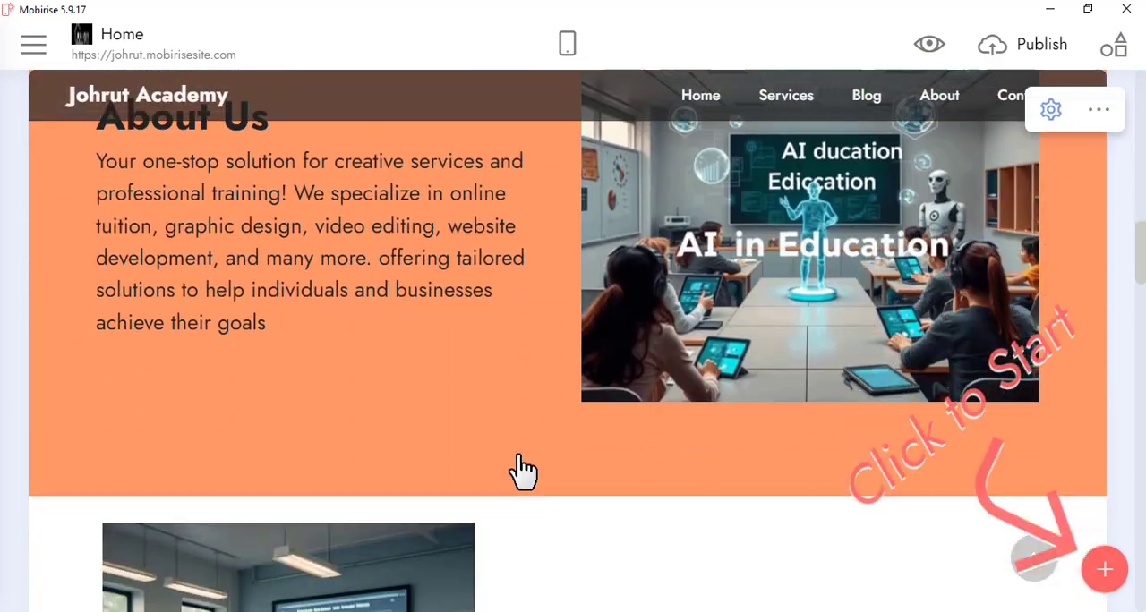
{"action": "scroll", "coordinate": [521, 443], "scroll_direction": "up", "scroll_amount": 5}
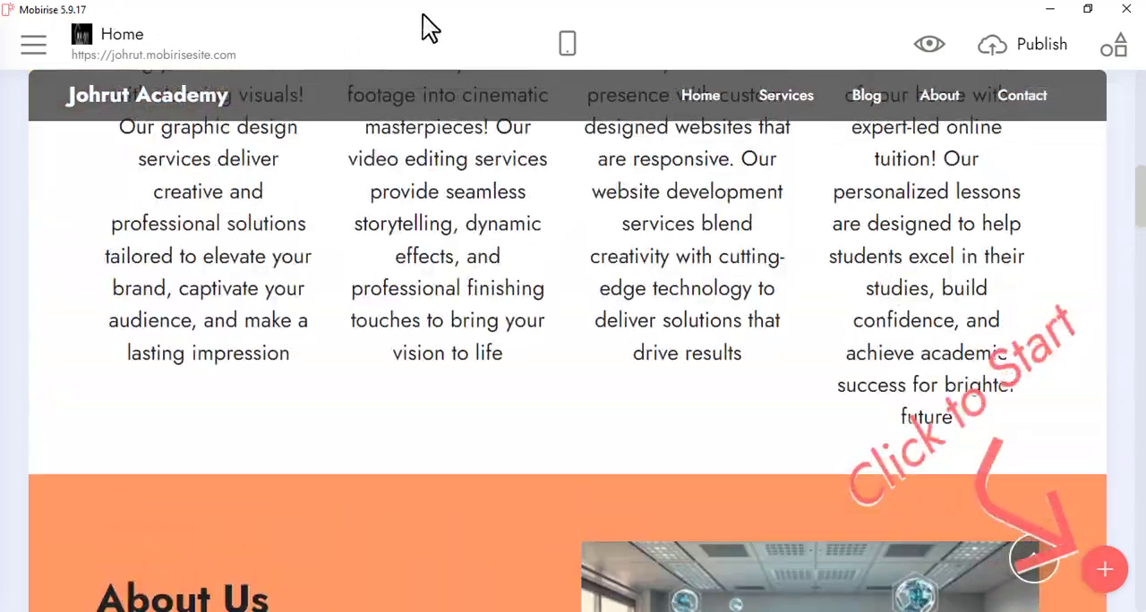
Switch the Home page to the mobile view and check its layout up to the hero block.
{"action": "left_click", "coordinate": [566, 53]}
{"action": "mouse_move", "coordinate": [551, 179]}
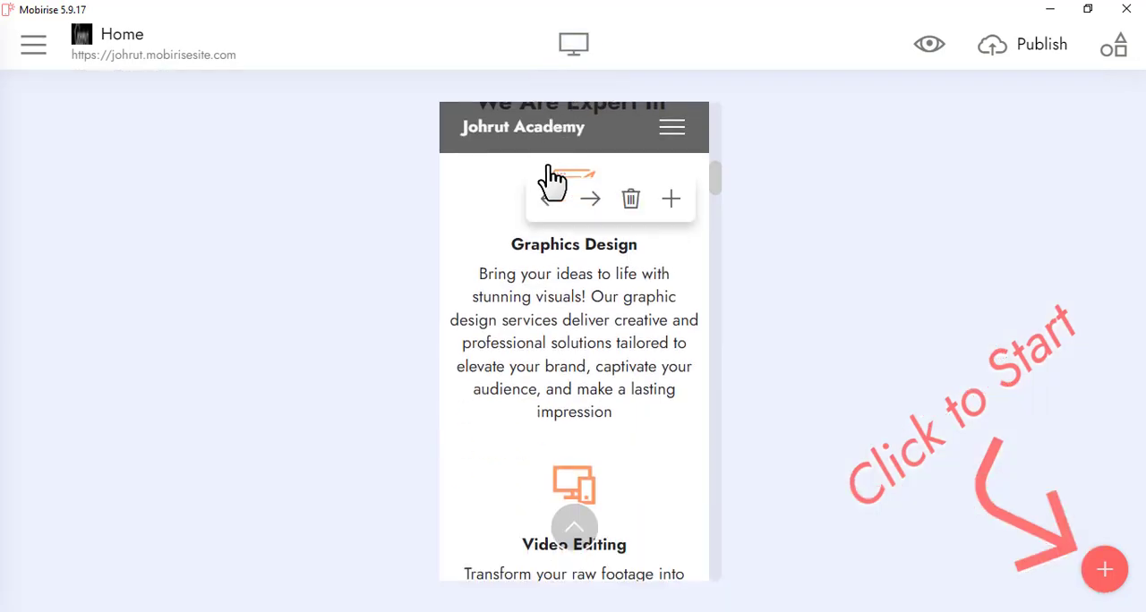
{"action": "scroll", "coordinate": [546, 330], "scroll_direction": "up", "scroll_amount": 2}
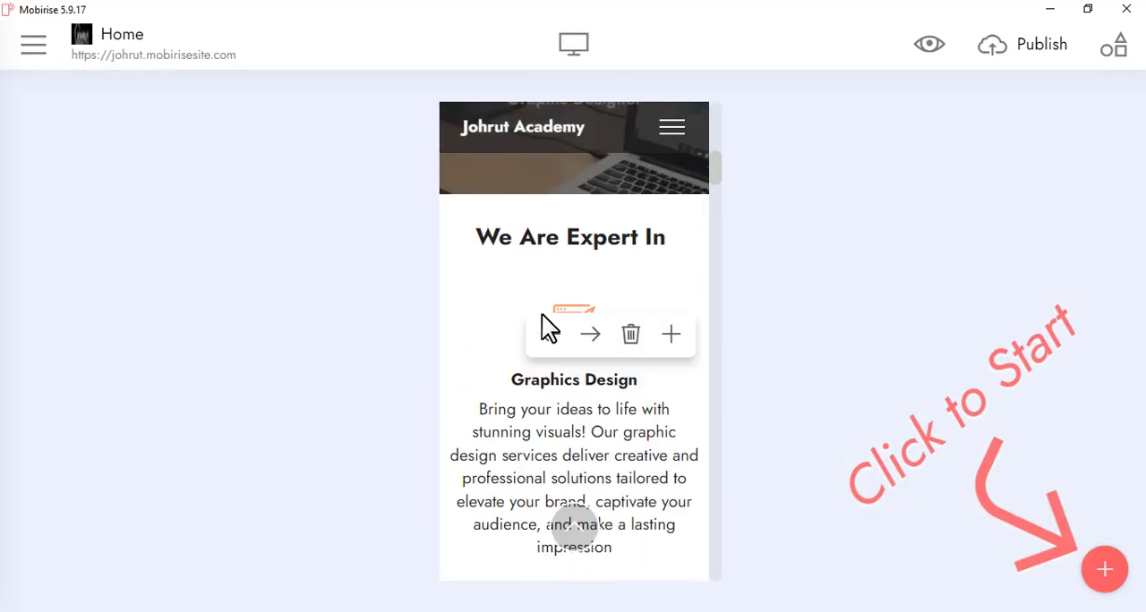
{"action": "scroll", "coordinate": [546, 318], "scroll_direction": "up", "scroll_amount": 5}
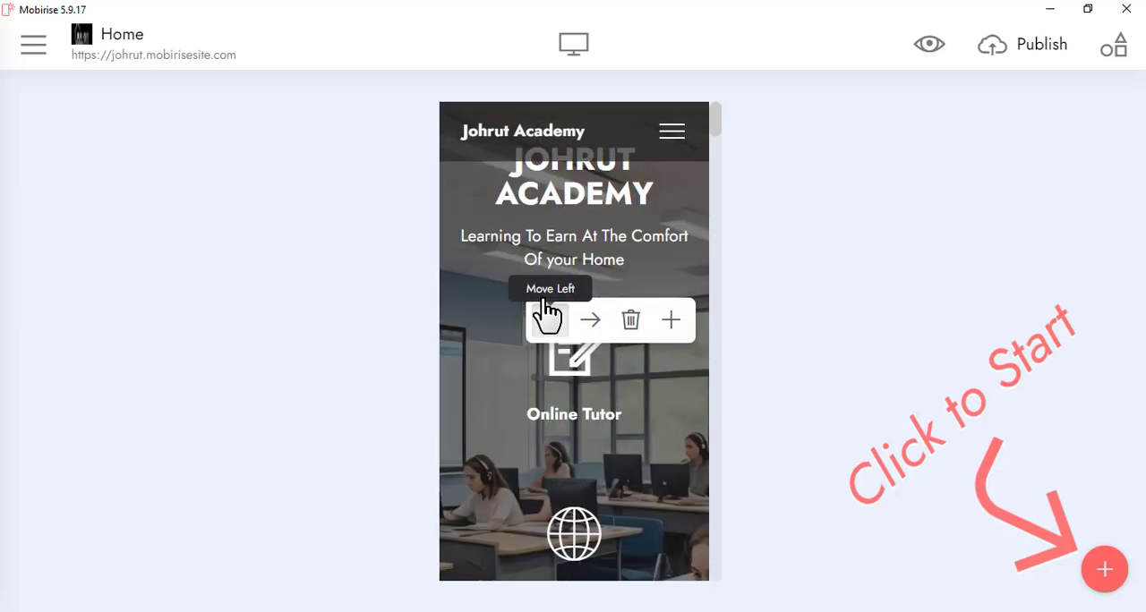
Check the rest of the Home page's mobile layout down to About Us and return to the desktop view.
{"action": "scroll", "coordinate": [545, 309], "scroll_direction": "down", "scroll_amount": 5}
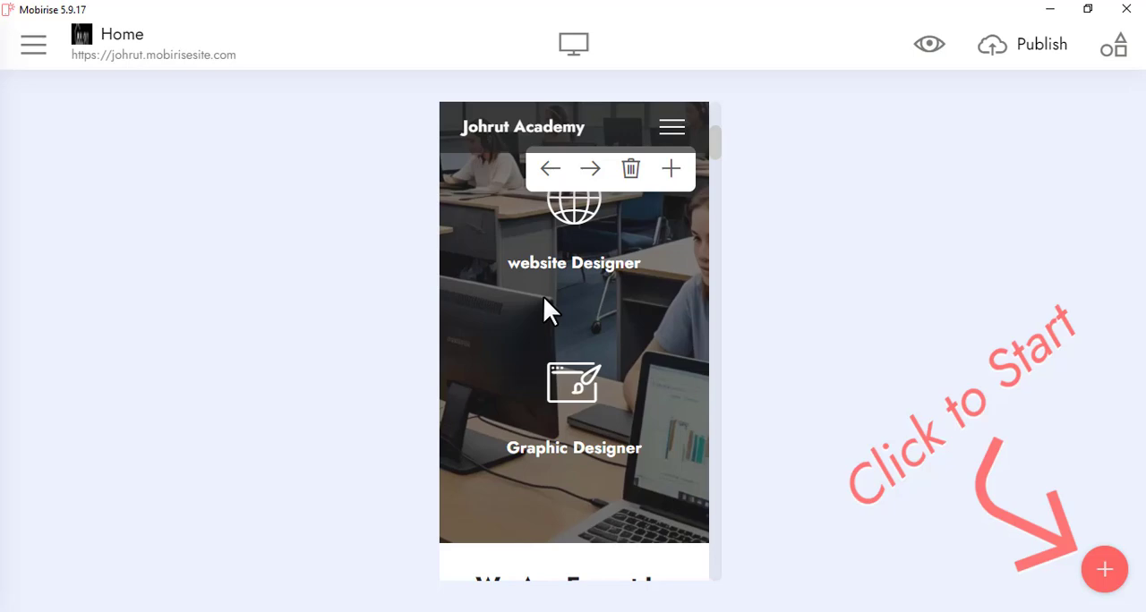
{"action": "scroll", "coordinate": [543, 300], "scroll_direction": "down", "scroll_amount": 6}
{"action": "scroll", "coordinate": [540, 311], "scroll_direction": "down", "scroll_amount": 6}
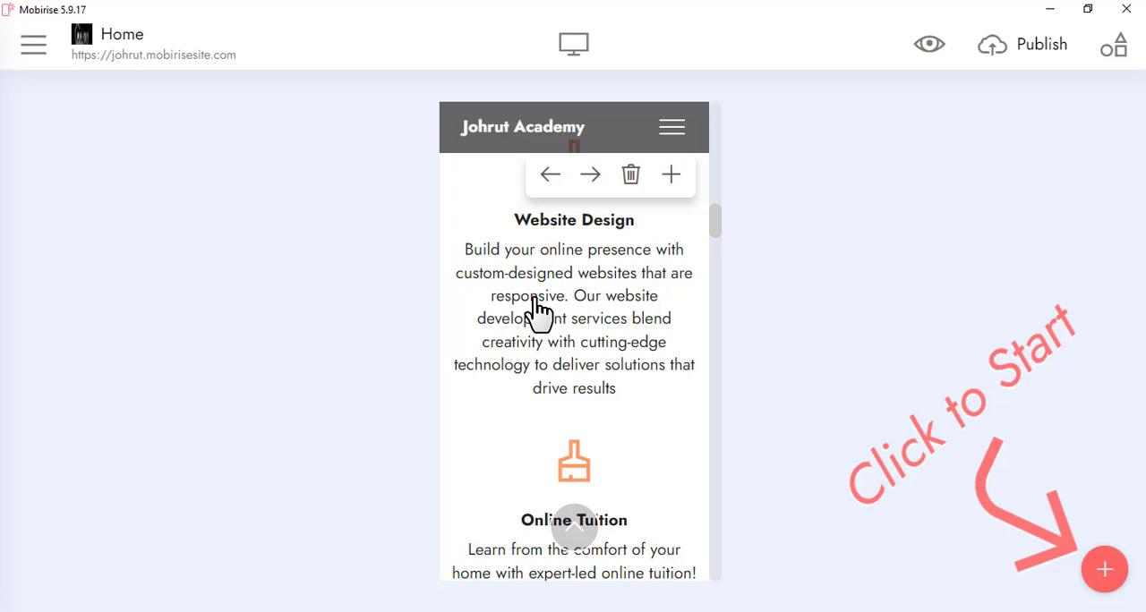
{"action": "scroll", "coordinate": [538, 309], "scroll_direction": "down", "scroll_amount": 8}
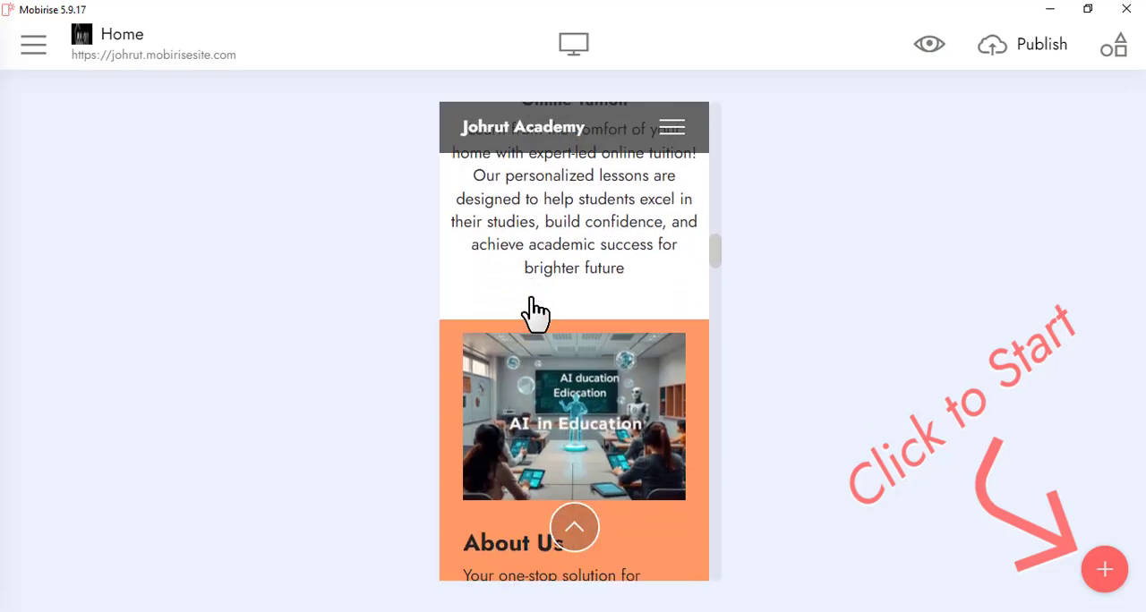
{"action": "left_click", "coordinate": [573, 47]}
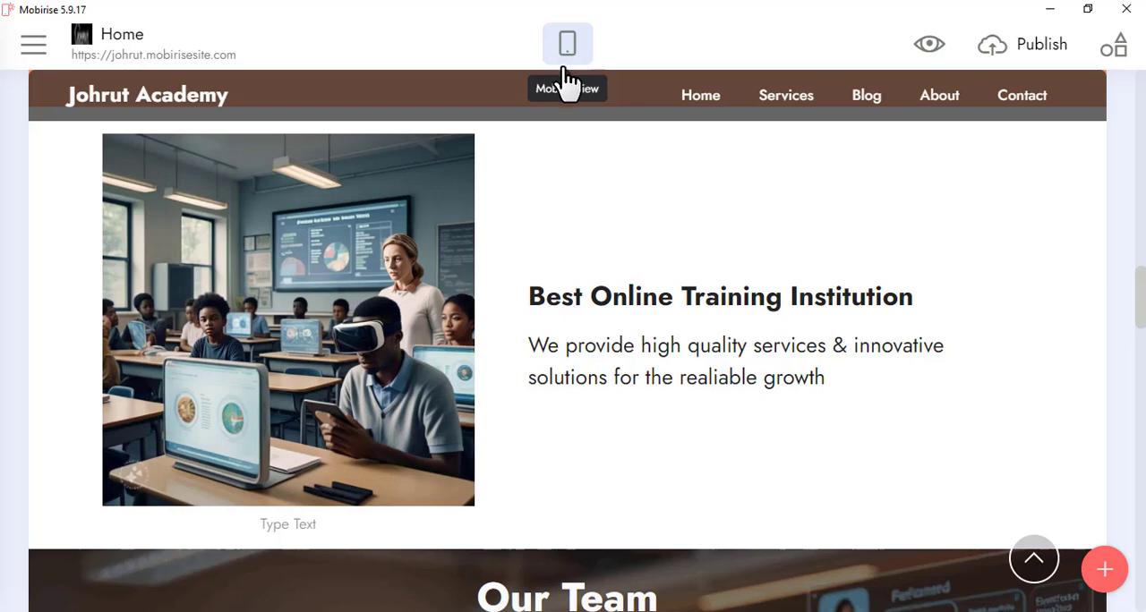
Preview the Home page in the browser, close the preview and switch back to Mobirise.
{"action": "left_click", "coordinate": [922, 52]}
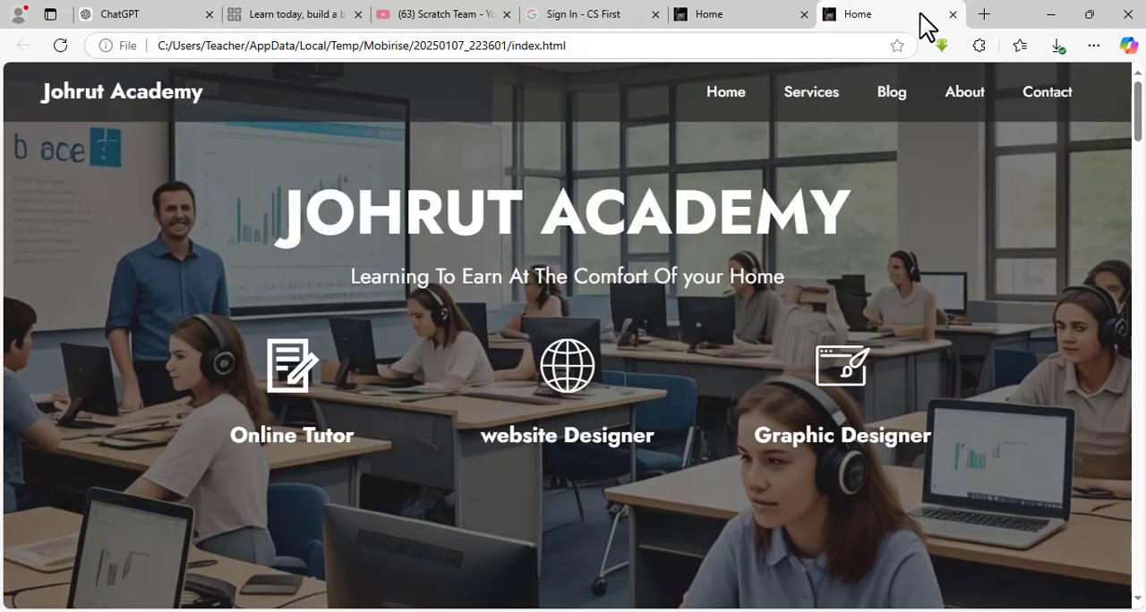
{"action": "left_click", "coordinate": [954, 15]}
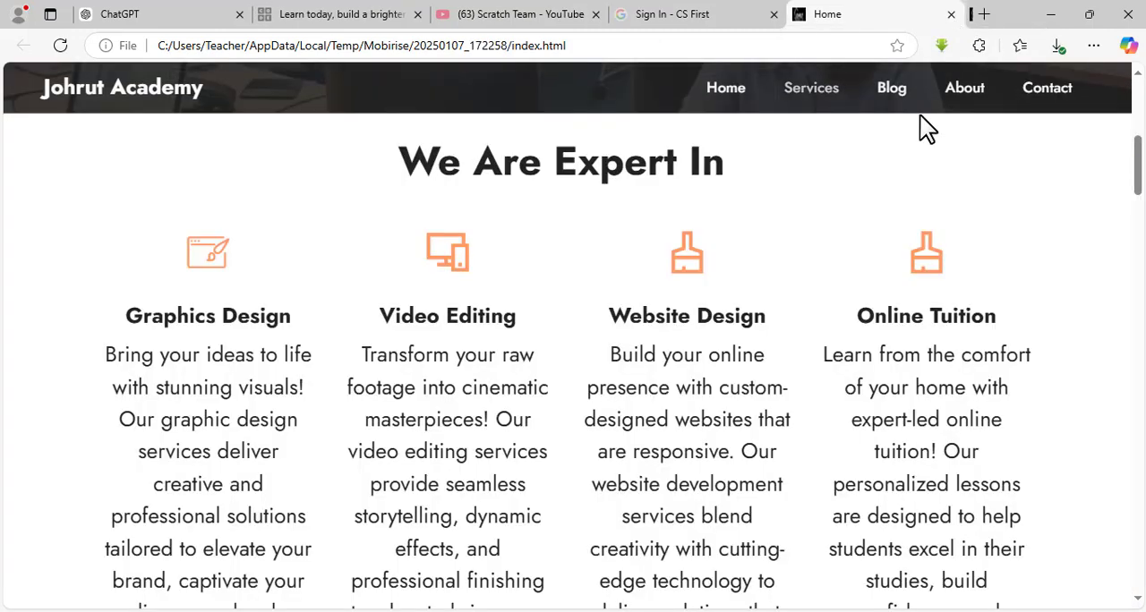
{"action": "left_click", "coordinate": [759, 611]}
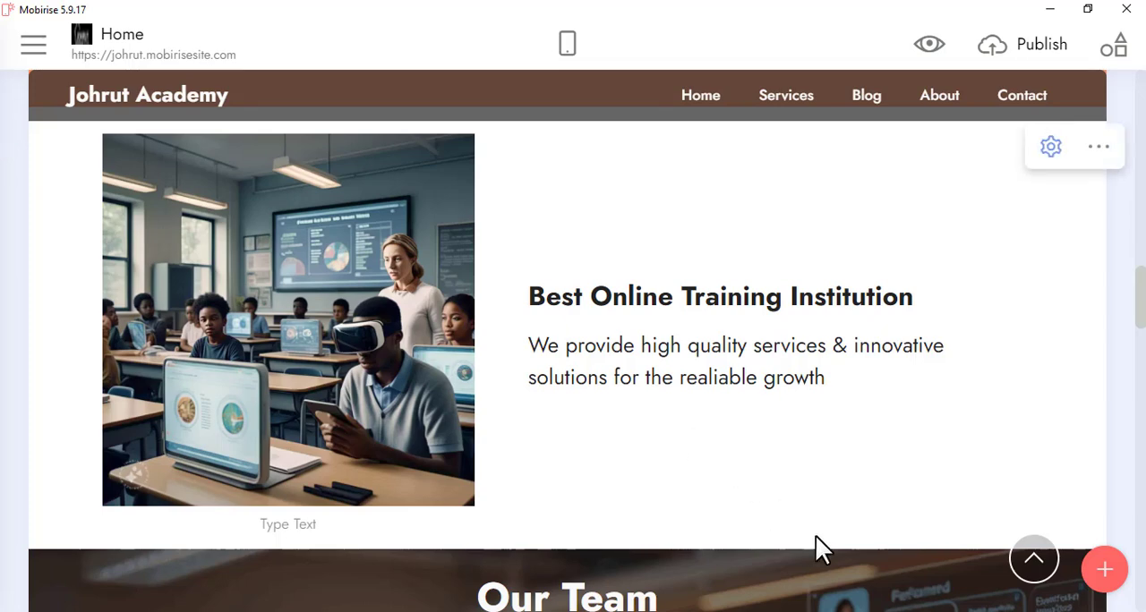
Examine the main menu's Pages, Sites, Account, Extensions and Help entries and close it again.
{"action": "left_click", "coordinate": [32, 47]}
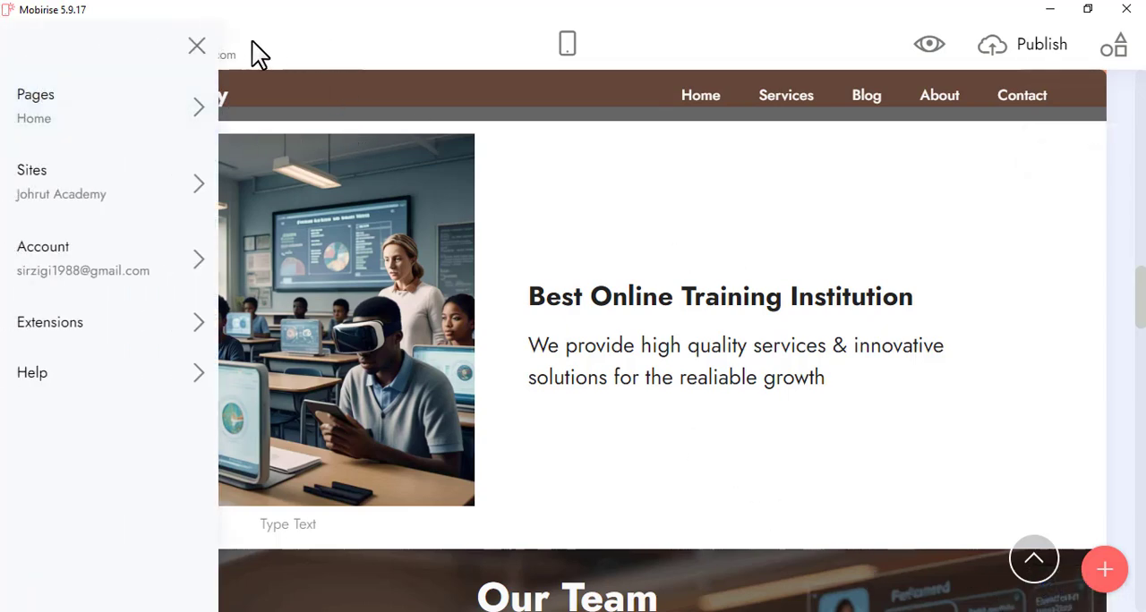
{"action": "left_click", "coordinate": [197, 44]}
{"action": "left_click", "coordinate": [33, 47]}
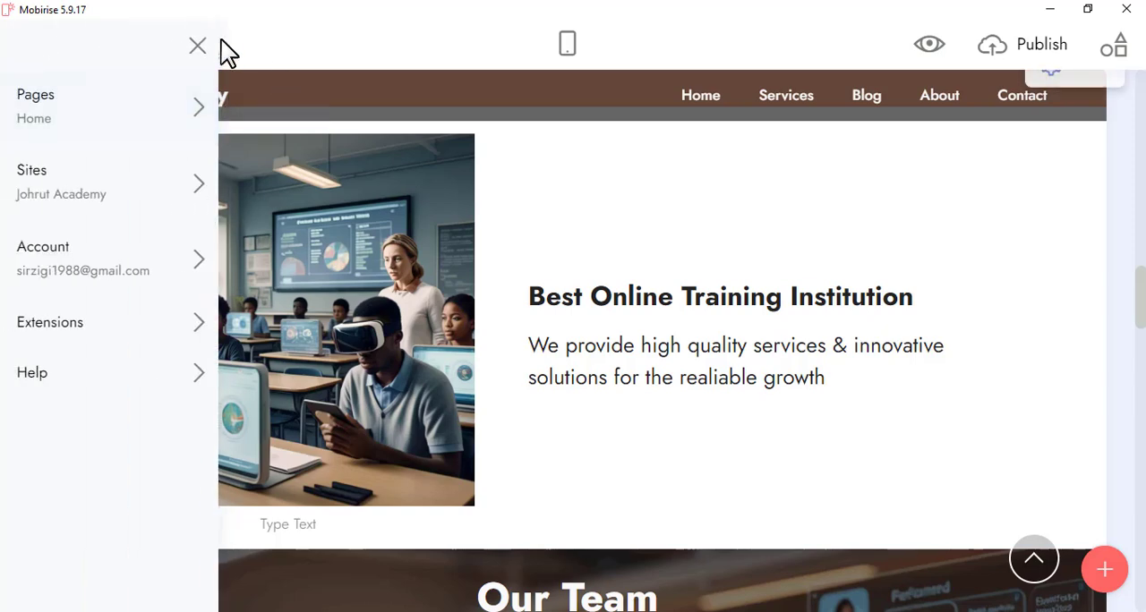
{"action": "left_click", "coordinate": [198, 46]}
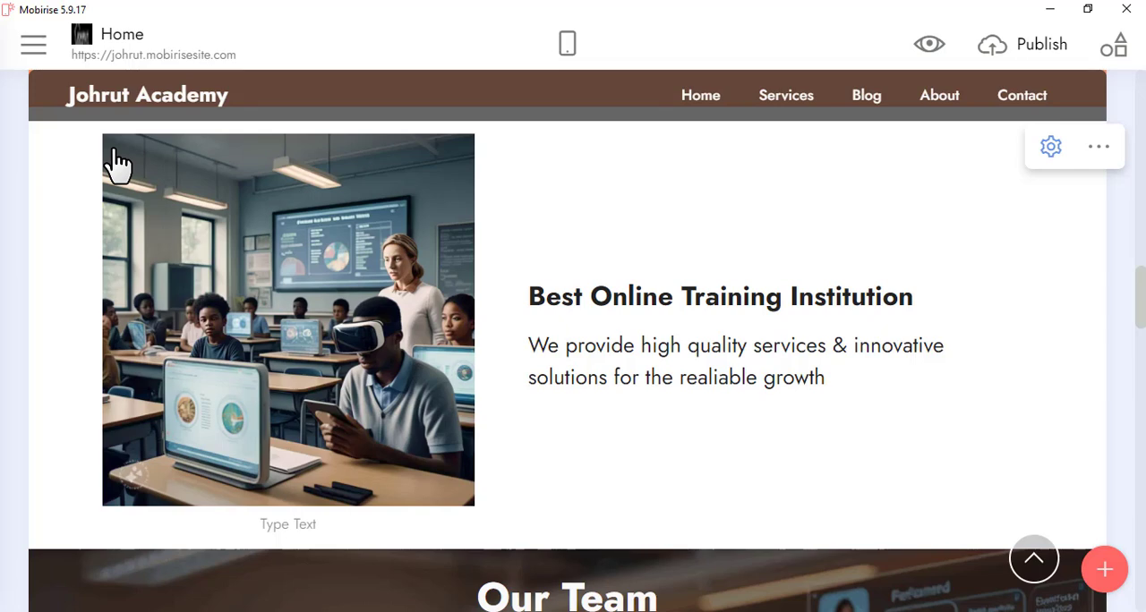
{"action": "left_click", "coordinate": [42, 54]}
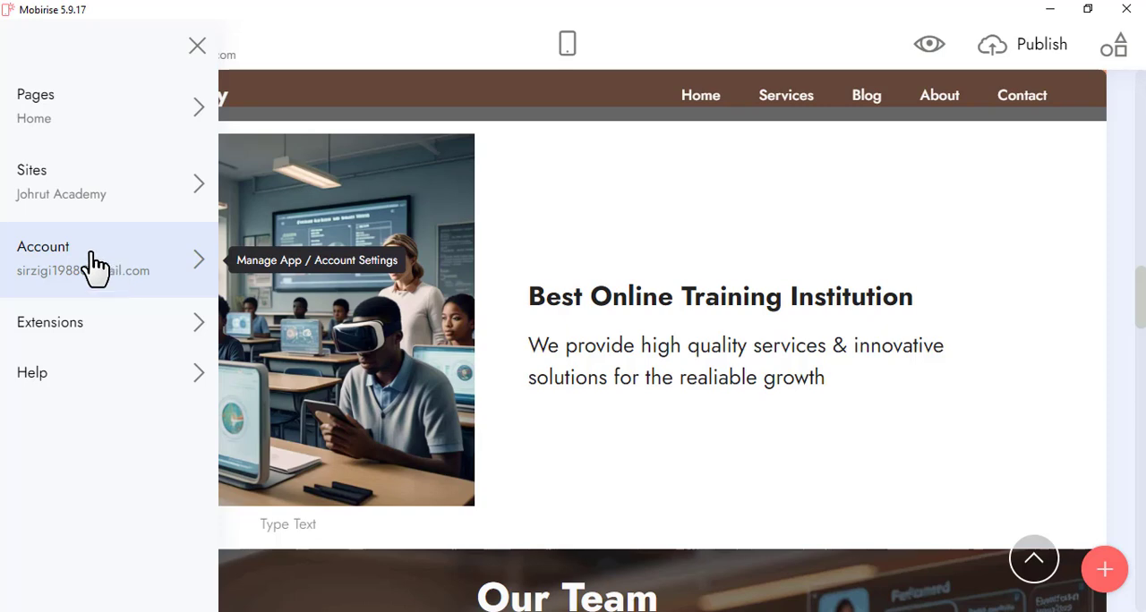
{"action": "left_click", "coordinate": [884, 422]}
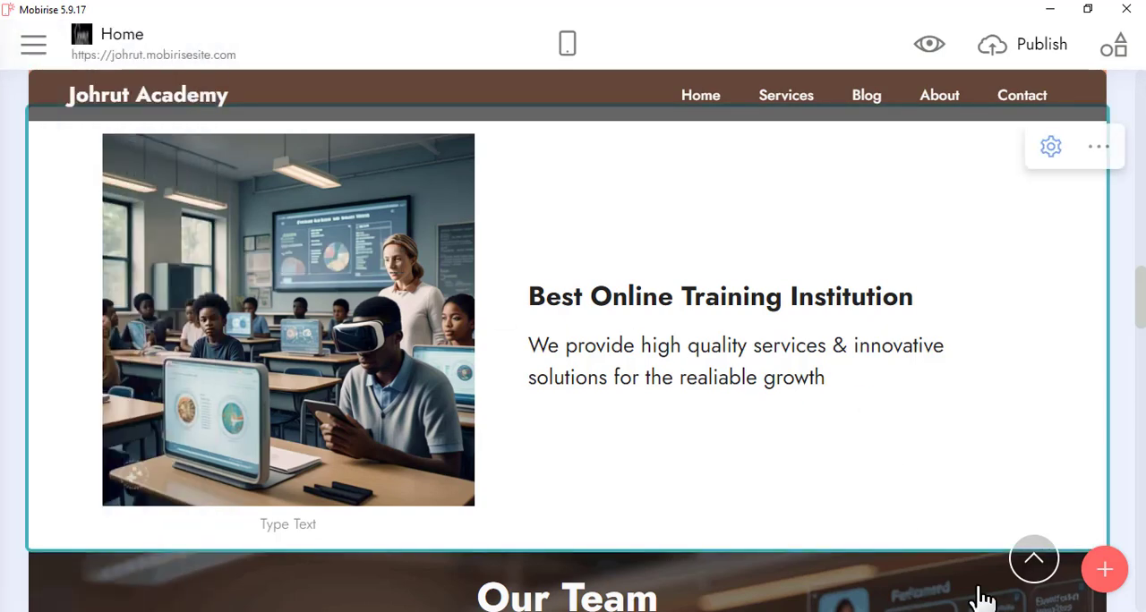
Browse the Image & Video and Contact categories of the block library and close it.
{"action": "left_click", "coordinate": [1107, 573]}
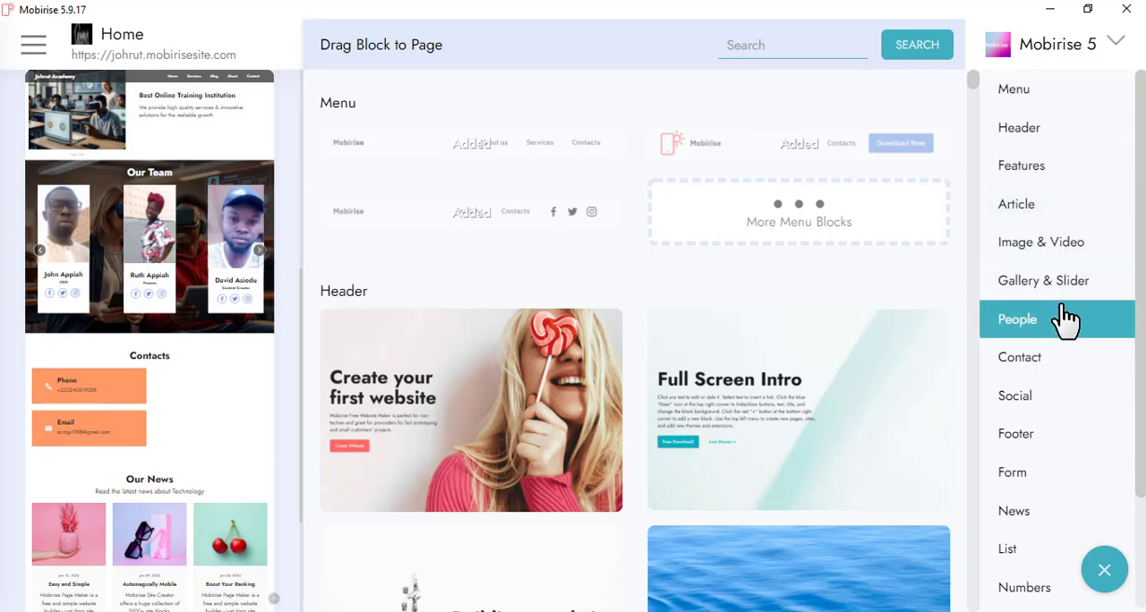
{"action": "left_click", "coordinate": [1067, 255]}
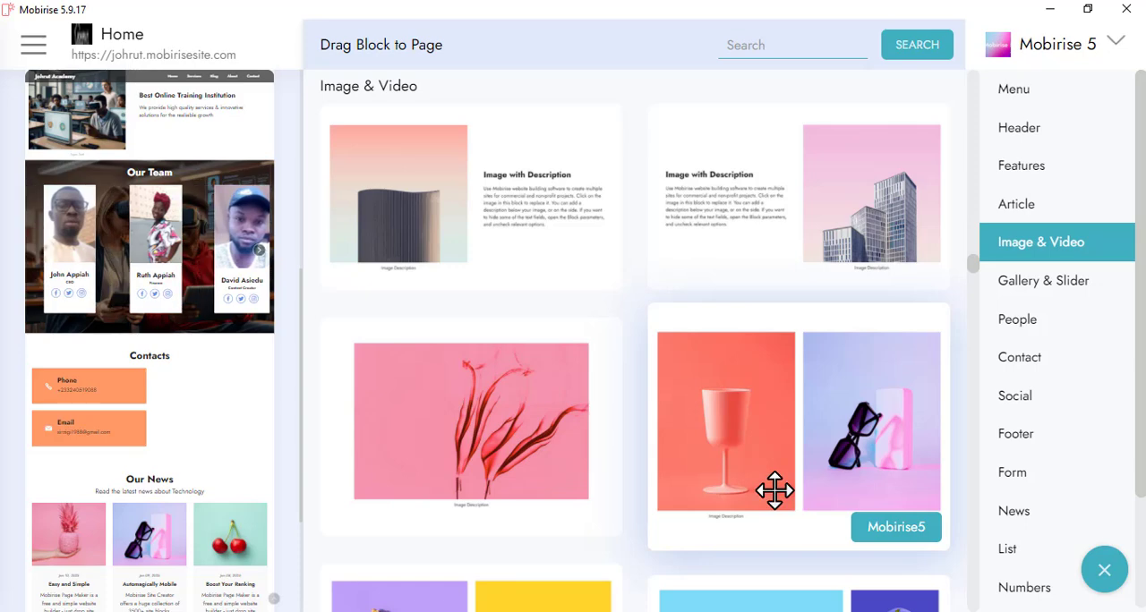
{"action": "left_click", "coordinate": [1041, 366]}
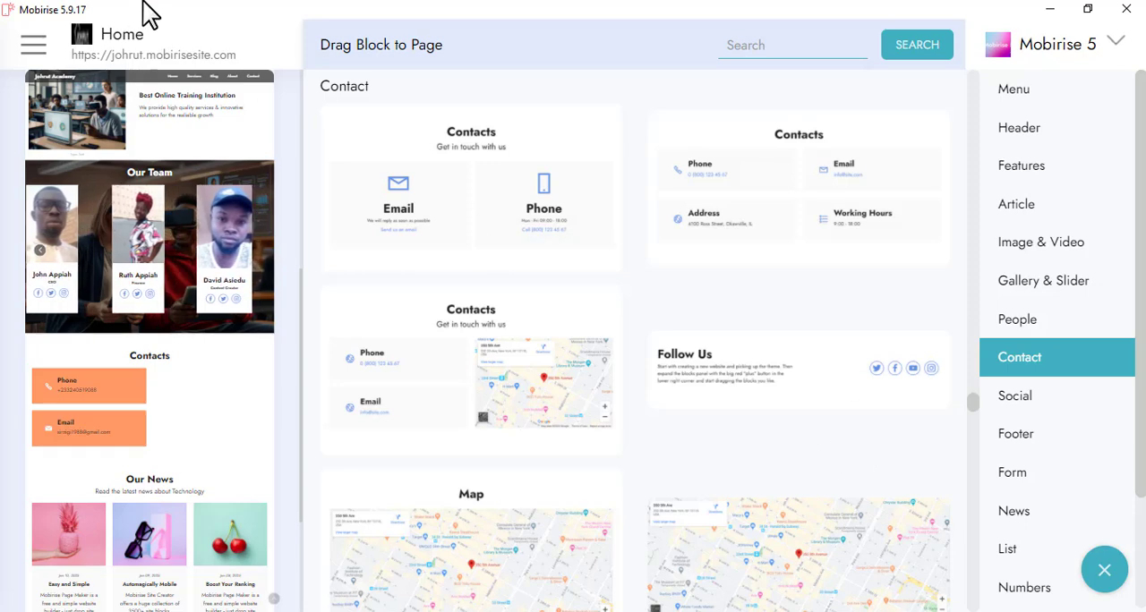
{"action": "left_click", "coordinate": [1105, 581]}
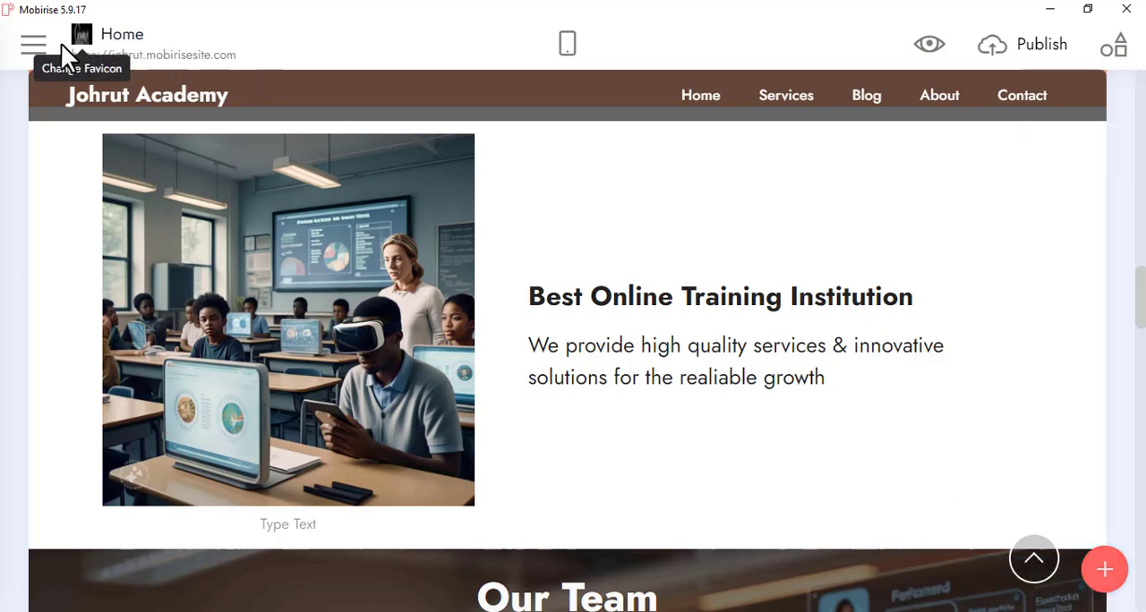
Start a new site from the Sites list and name it "My Portfolio website".
{"action": "left_click", "coordinate": [38, 45]}
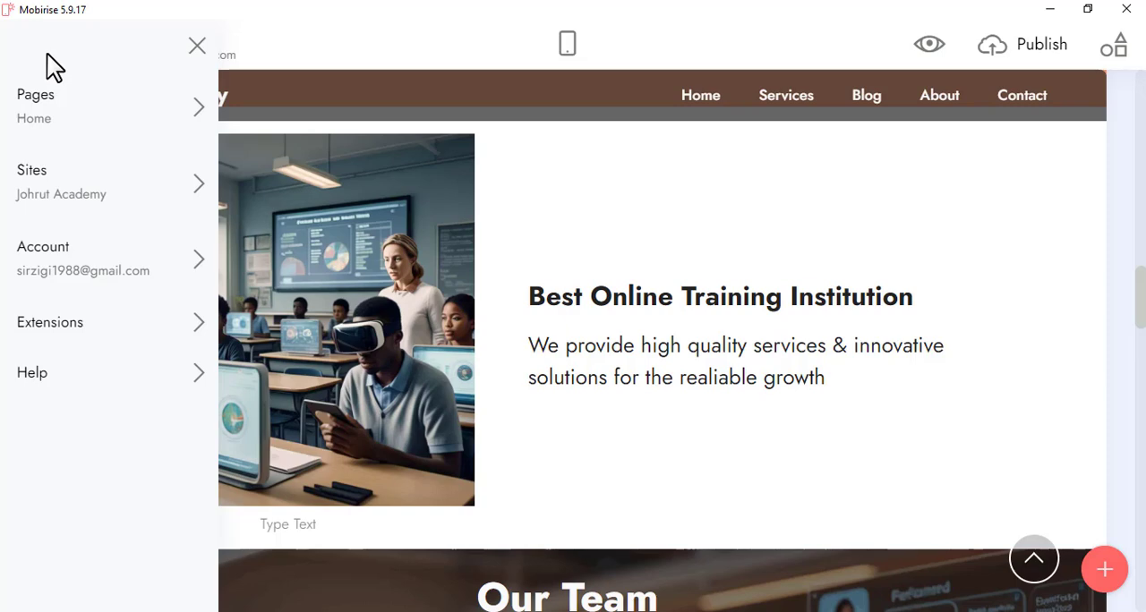
{"action": "left_click", "coordinate": [59, 211]}
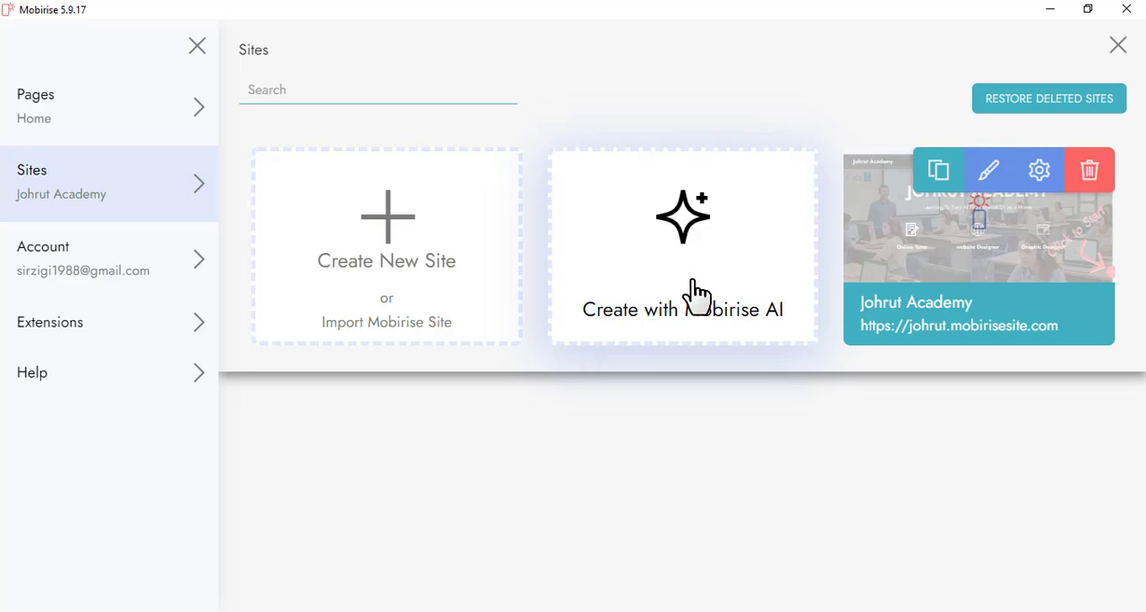
{"action": "left_click", "coordinate": [395, 257]}
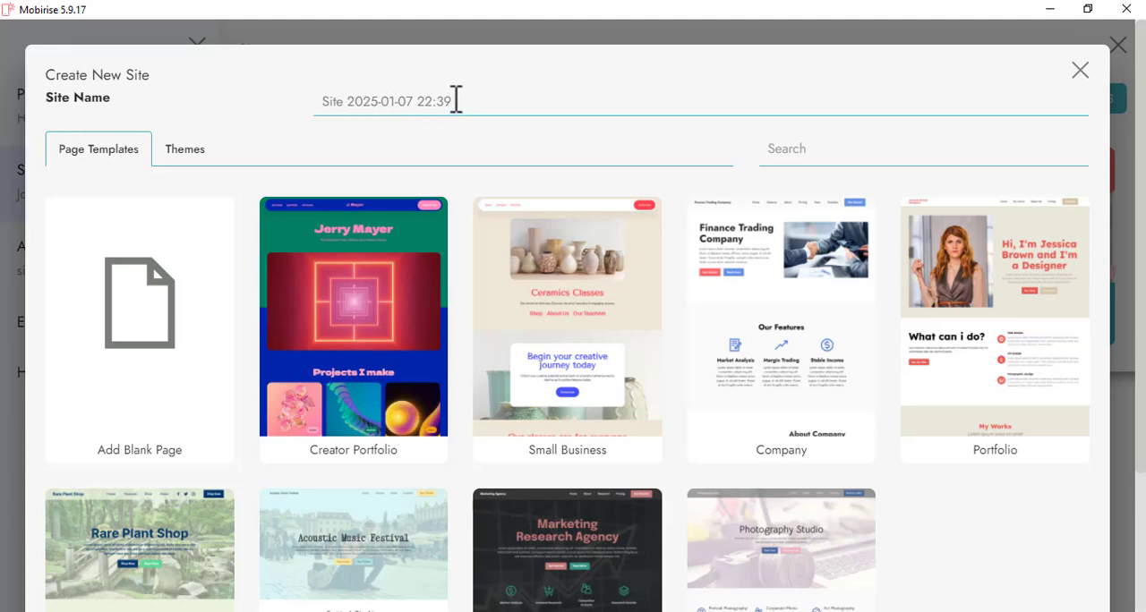
{"action": "left_click_drag", "start_coordinate": [456, 100], "coordinate": [315, 98]}
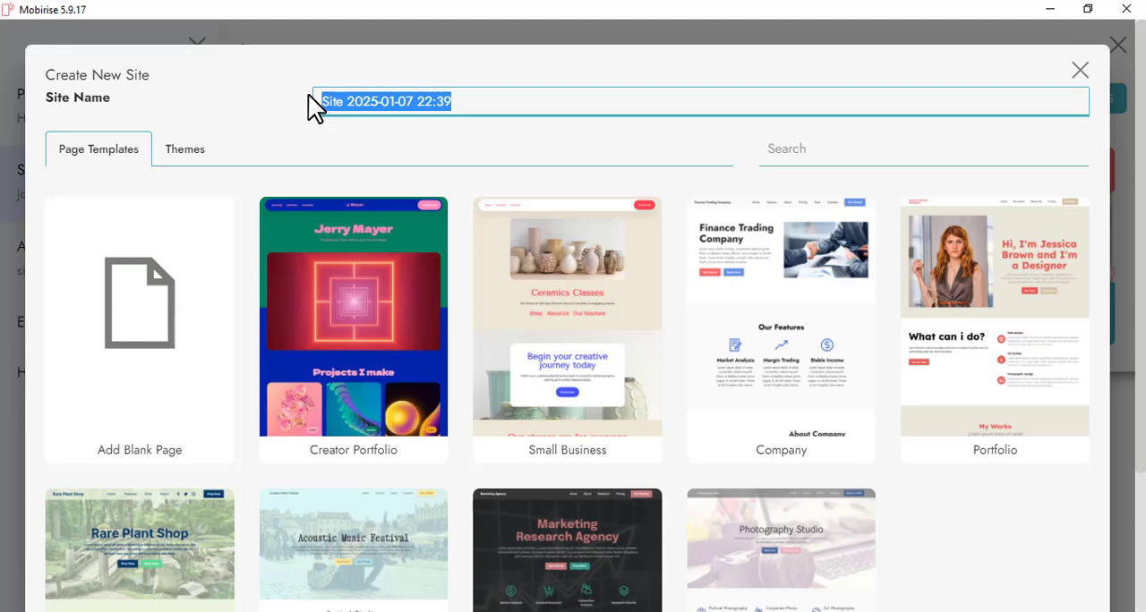
{"action": "type", "text": "My"}
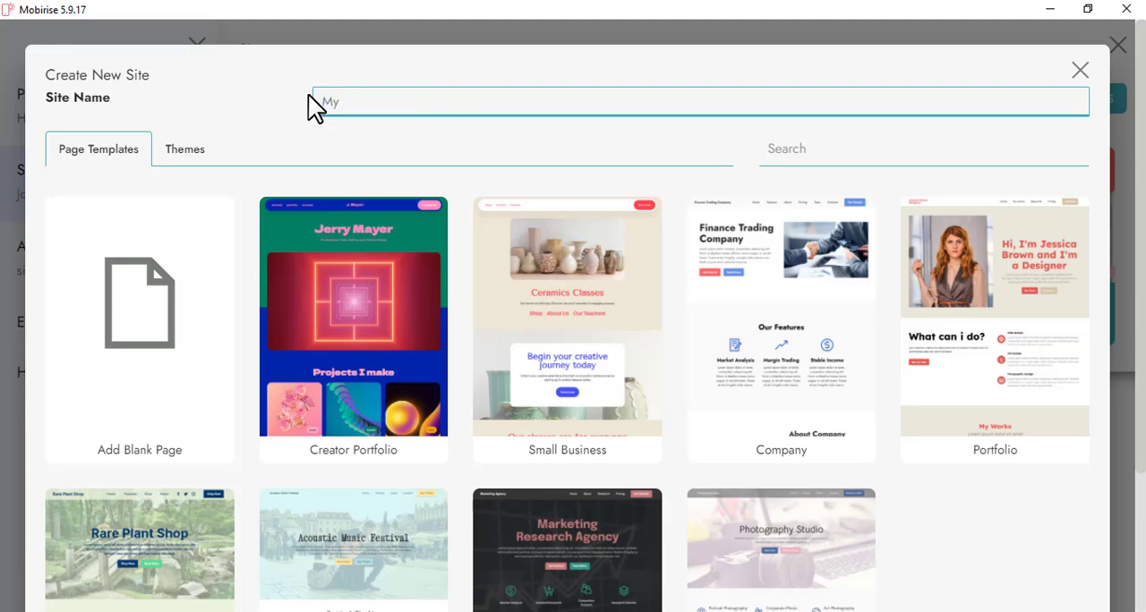
{"action": "type", "text": " Portfolio website"}
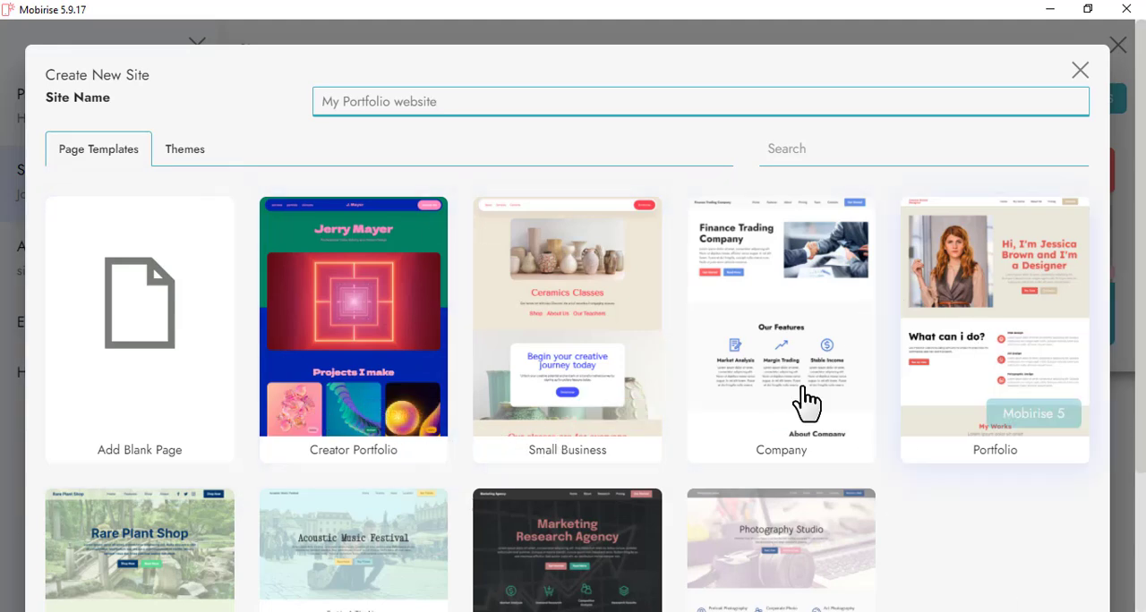
Look through the available page templates and the theme choices for the new site.
{"action": "scroll", "coordinate": [506, 469], "scroll_direction": "down", "scroll_amount": 1}
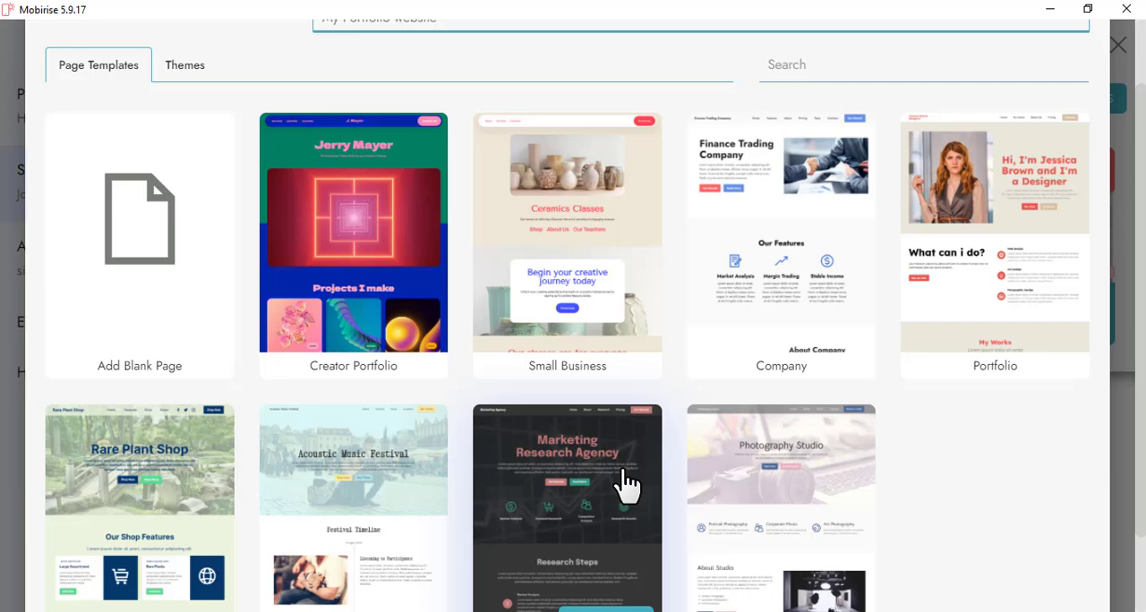
{"action": "scroll", "coordinate": [627, 484], "scroll_direction": "down", "scroll_amount": 1}
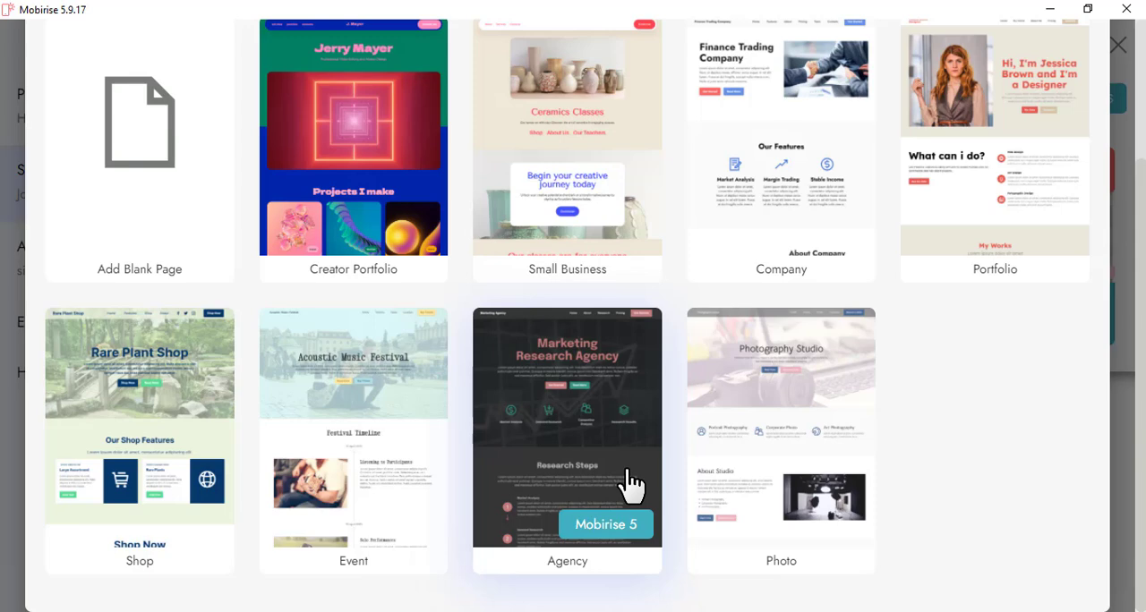
{"action": "scroll", "coordinate": [631, 483], "scroll_direction": "up", "scroll_amount": 3}
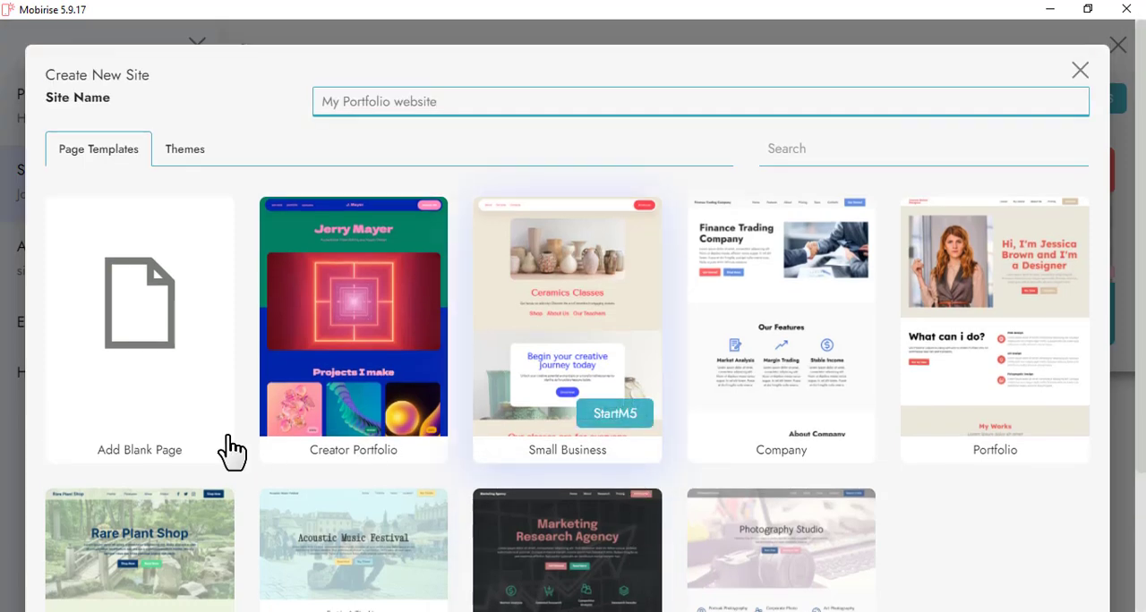
{"action": "left_click", "coordinate": [182, 157]}
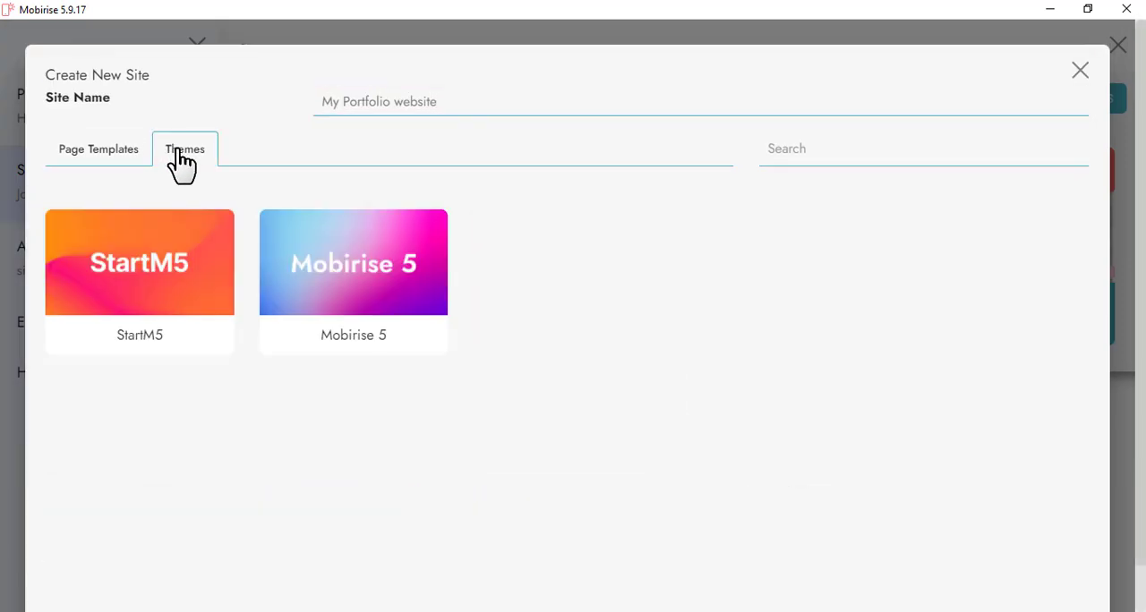
{"action": "left_click", "coordinate": [99, 160]}
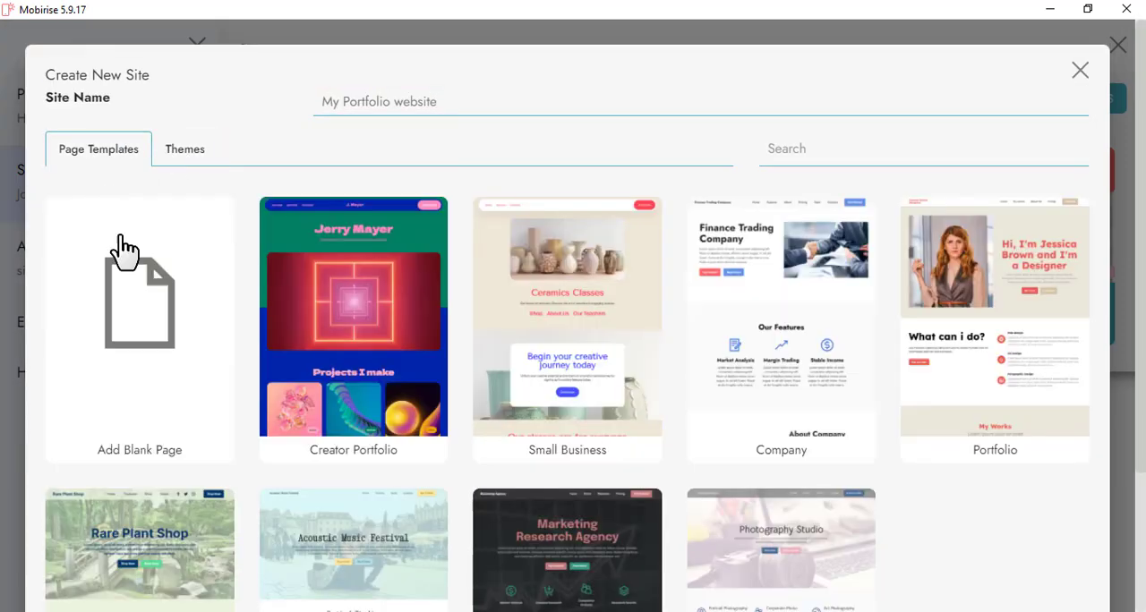
Create the site with the Mobirise 5 theme and a blank page.
{"action": "left_click", "coordinate": [187, 163]}
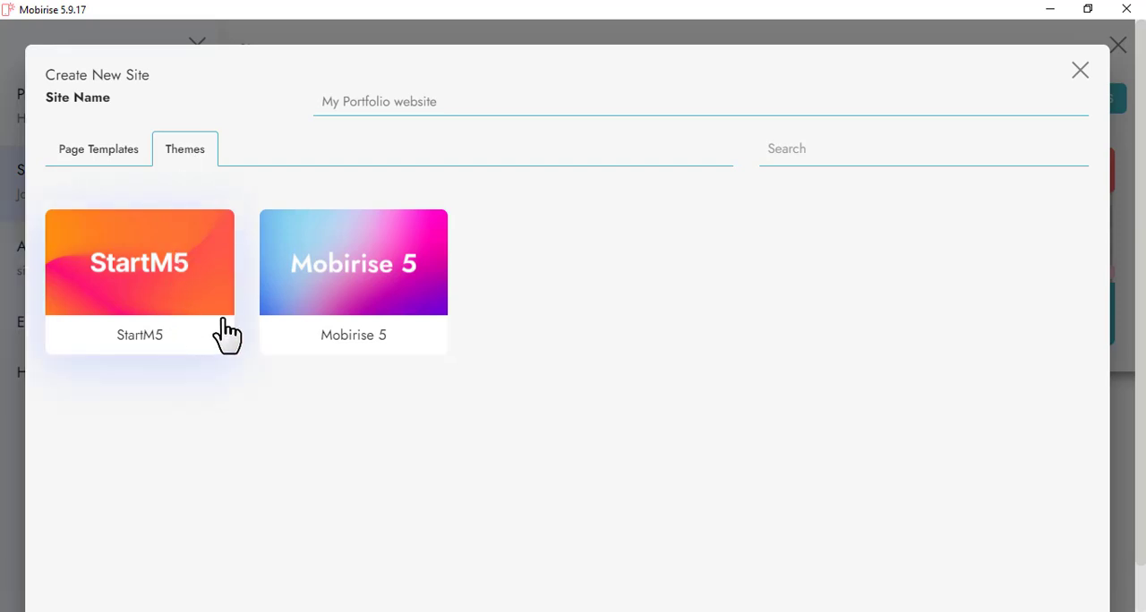
{"action": "left_click", "coordinate": [341, 307]}
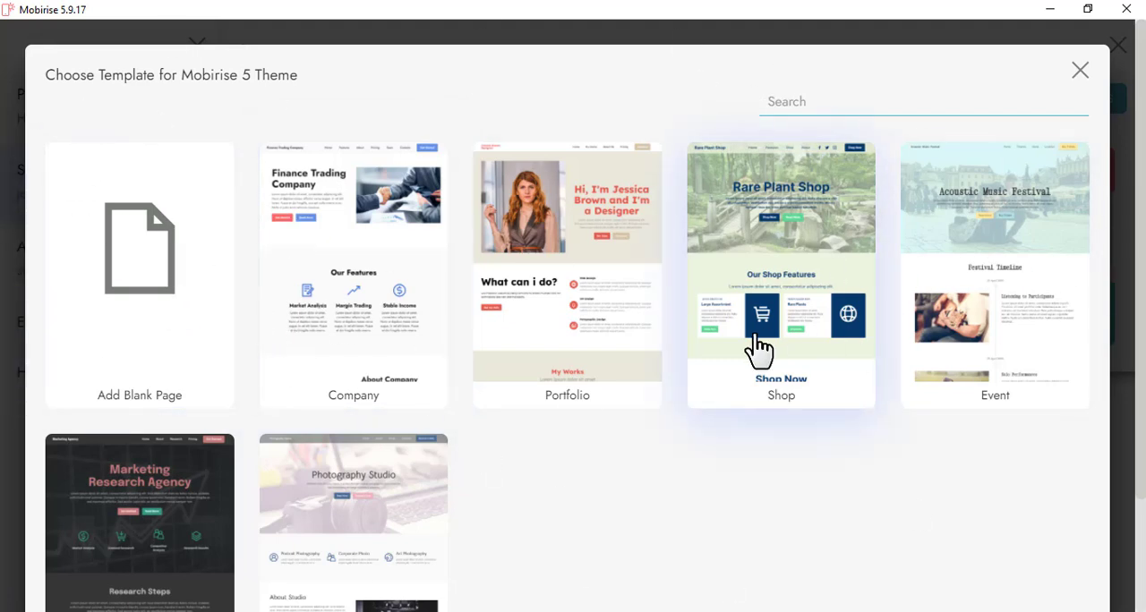
{"action": "left_click", "coordinate": [145, 307]}
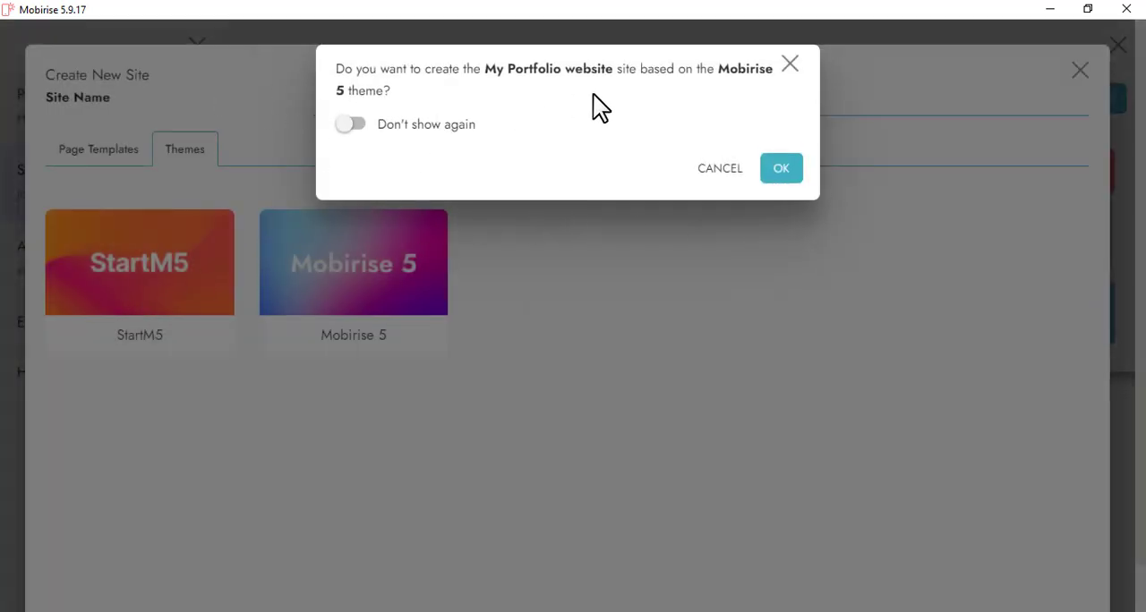
{"action": "left_click", "coordinate": [775, 170]}
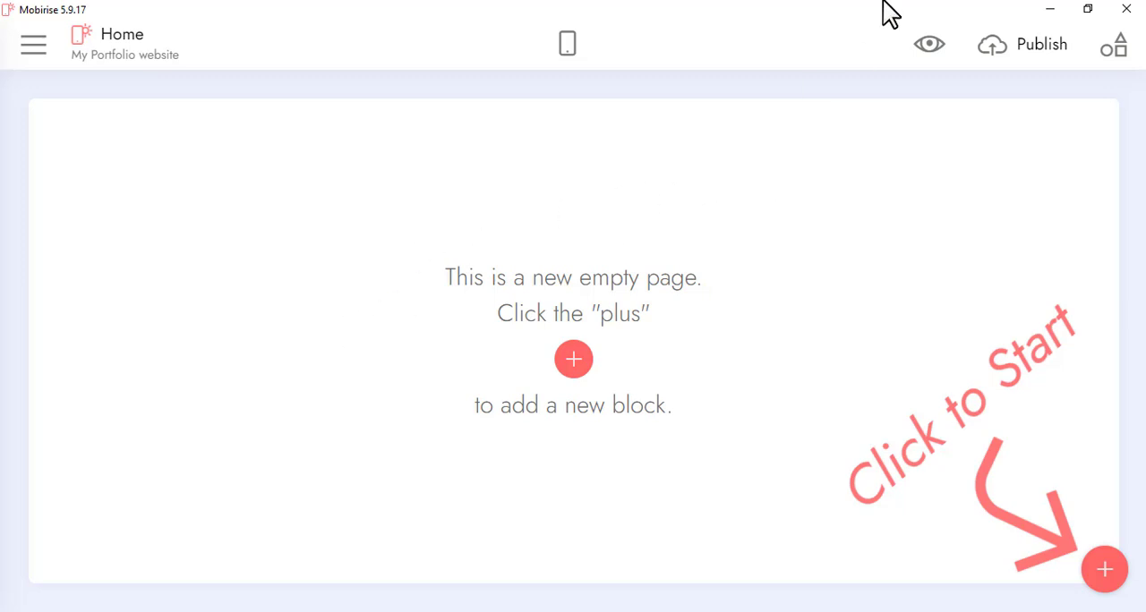
Preview the new empty Home page in the browser and switch back to Mobirise.
{"action": "left_click", "coordinate": [929, 46]}
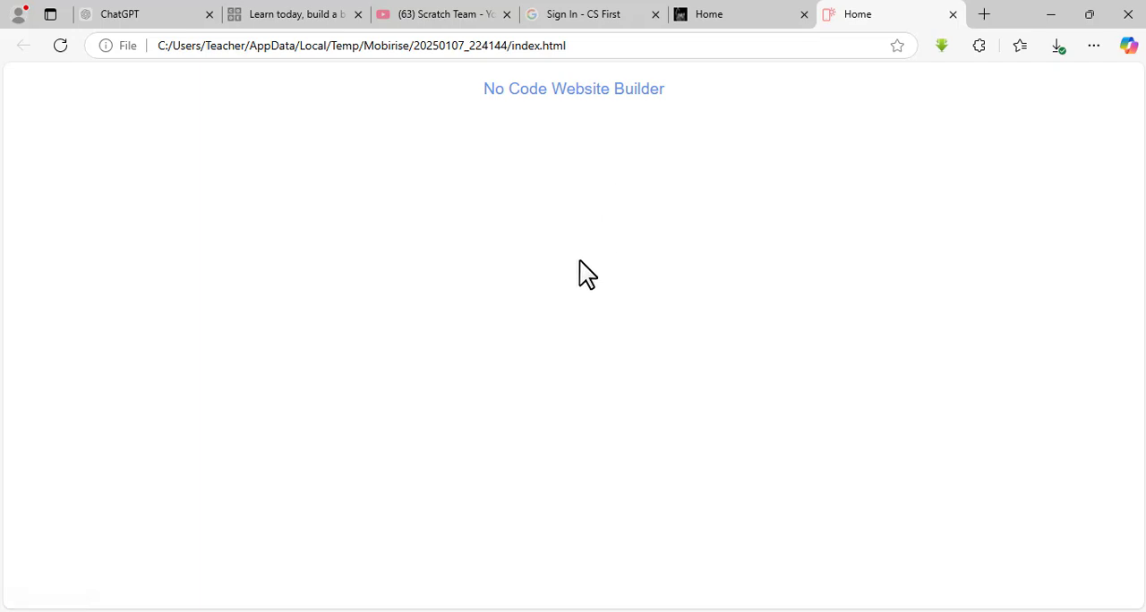
{"action": "key", "text": "alt+Tab"}
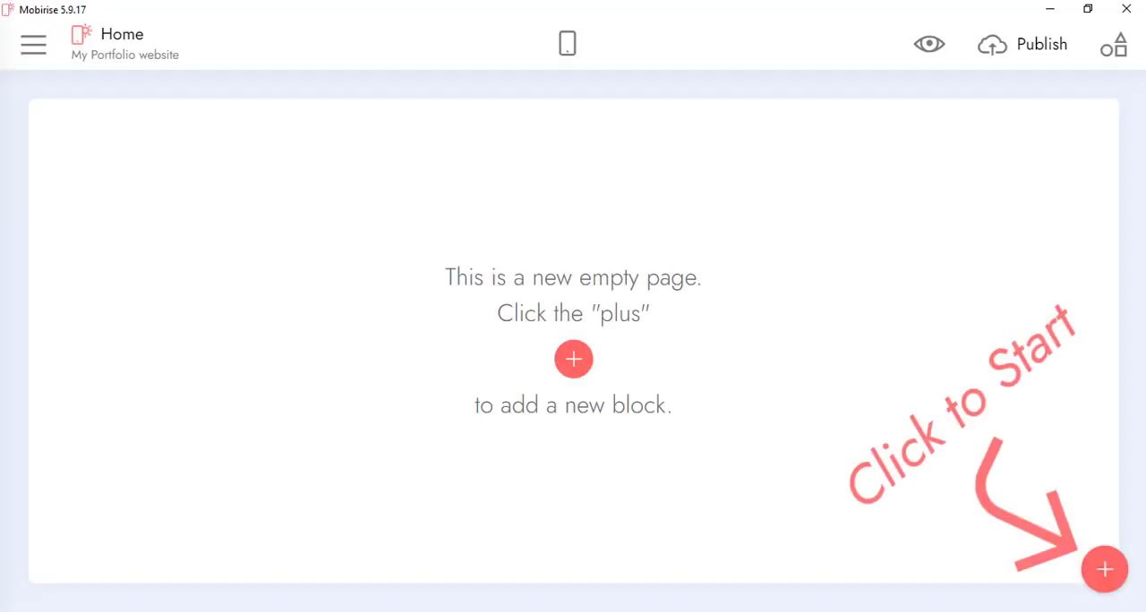